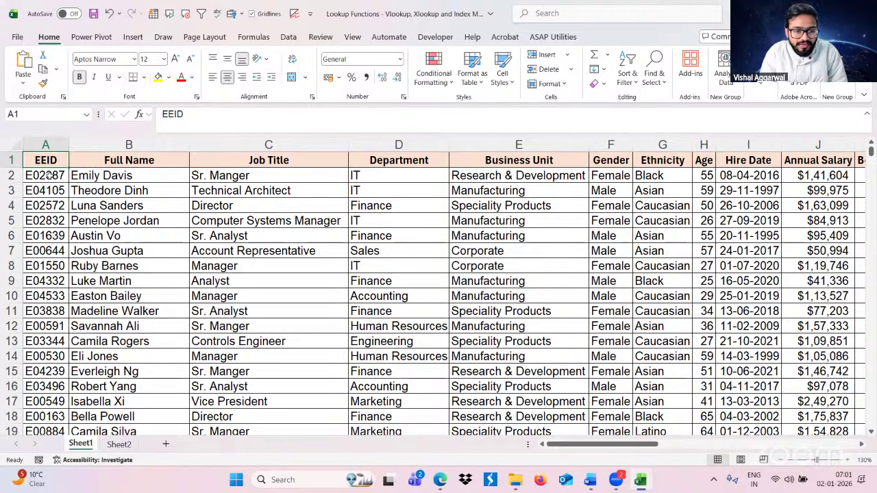
# - Examine the employee data columns on Sheet1, from Full Name and Job Title through Annual Salary, Country and City
pyautogui.click(112, 148)
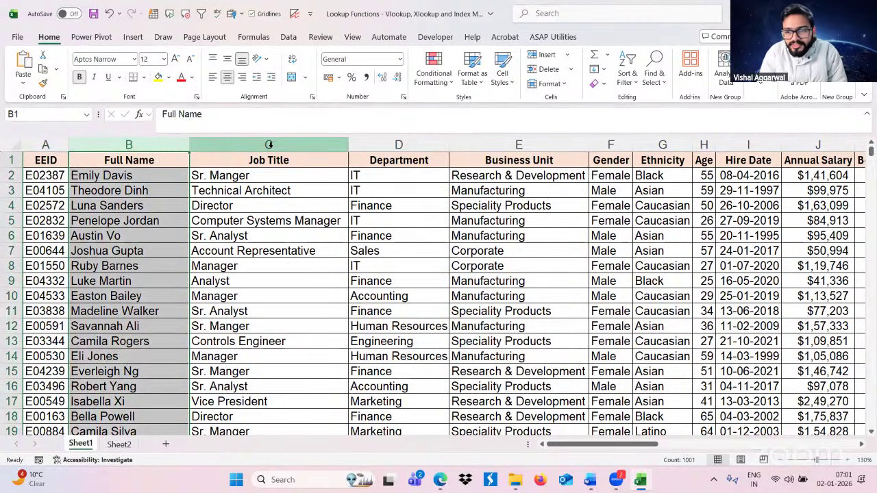
pyautogui.click(269, 145)
pyautogui.hscroll(3, 553, 145)
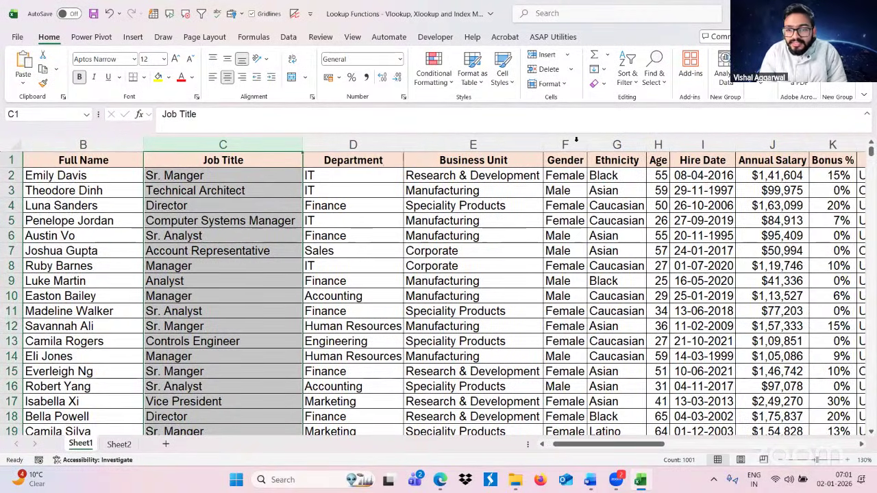
pyautogui.click(493, 145)
pyautogui.click(553, 144)
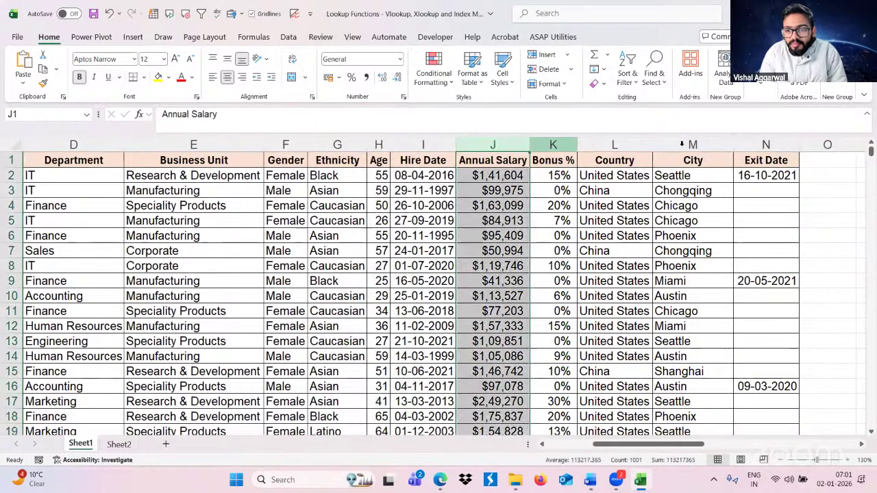
pyautogui.click(615, 144)
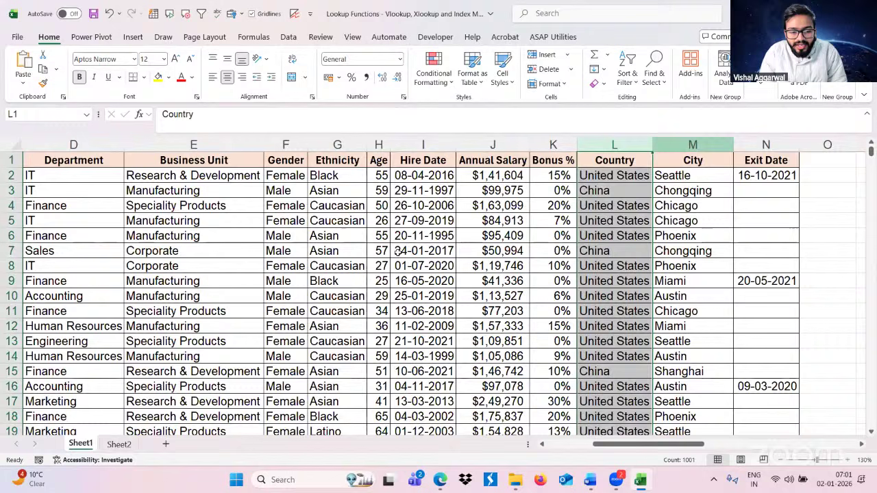
pyautogui.press('Right')
pyautogui.hscroll(-3, 398, 252)
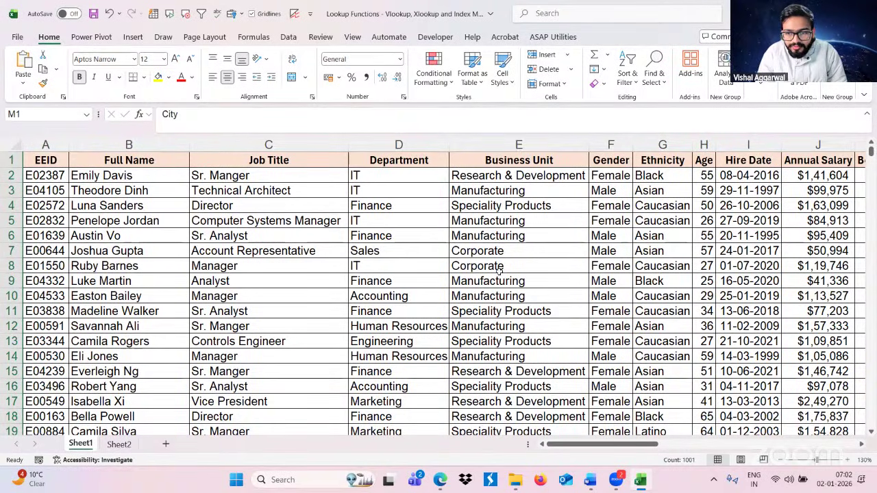
pyautogui.hscroll(5, 500, 271)
pyautogui.hscroll(-5, 499, 271)
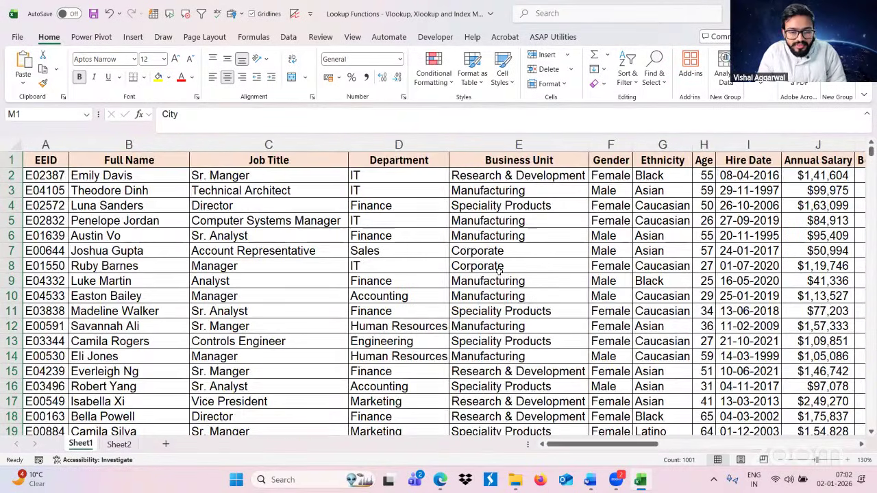
# - Check how far the EEID column on Sheet1 extends, from its header to its last filled row and back
pyautogui.click(329, 235)
pyautogui.click(60, 165)
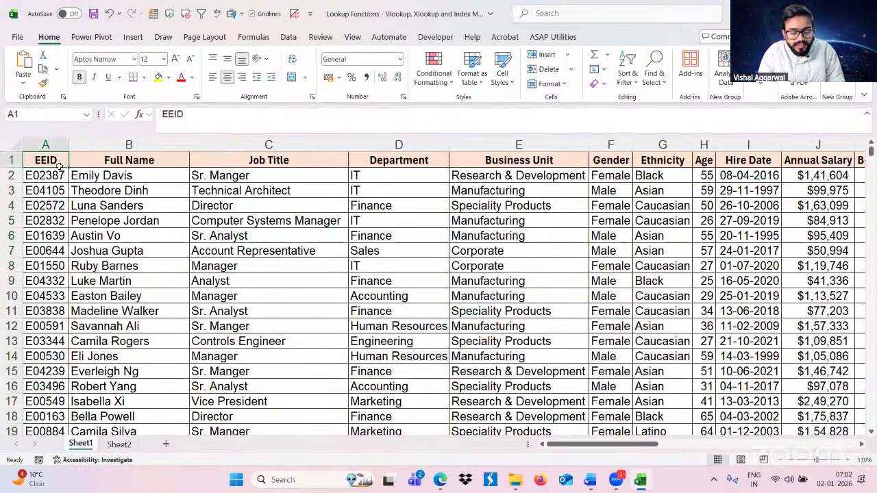
pyautogui.hotkey('ctrl', 'Down')
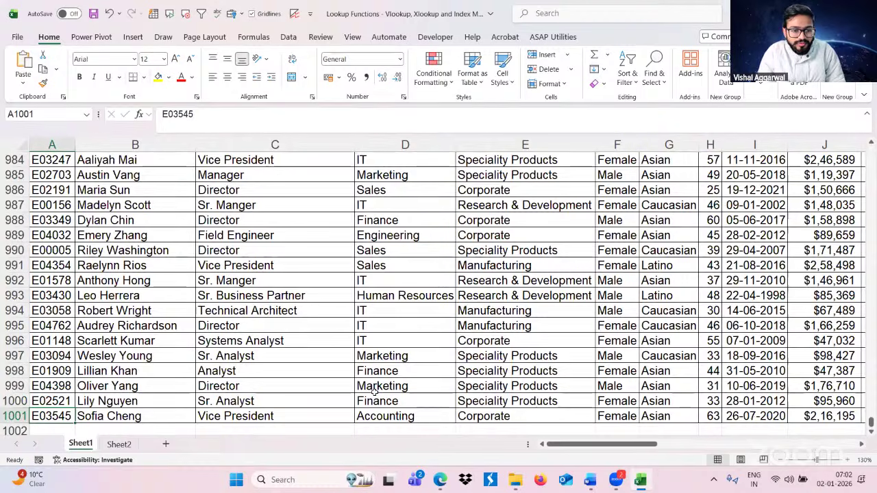
pyautogui.hotkey('ctrl', 'Up')
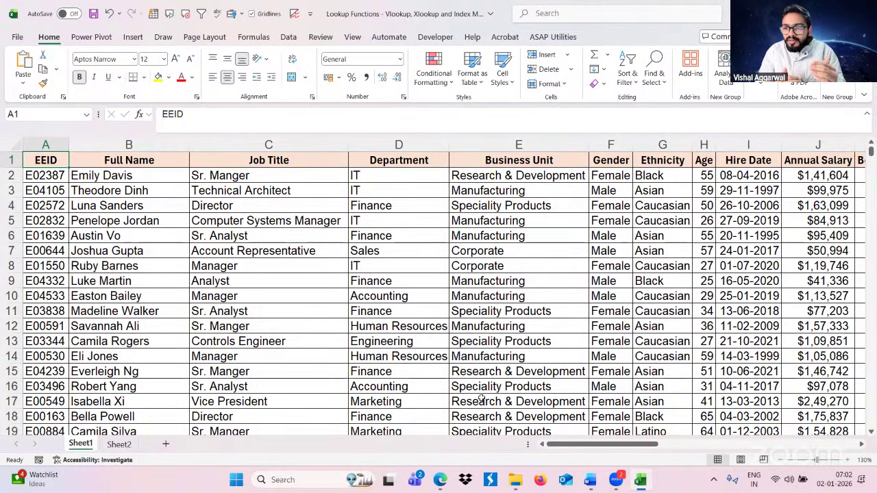
# - Review the EEID list in A2:A6 on Sheet2 and the blank range B2:E6 for Full Name through Business Unit
pyautogui.click(121, 446)
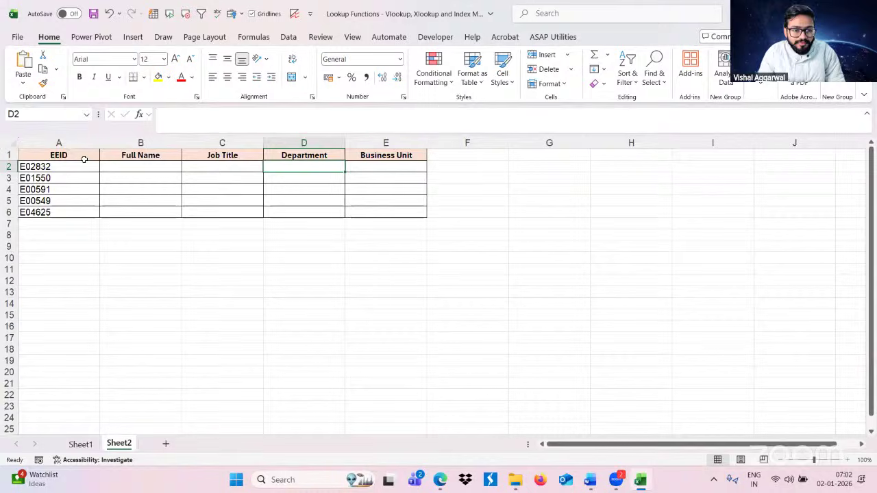
pyautogui.click(85, 160)
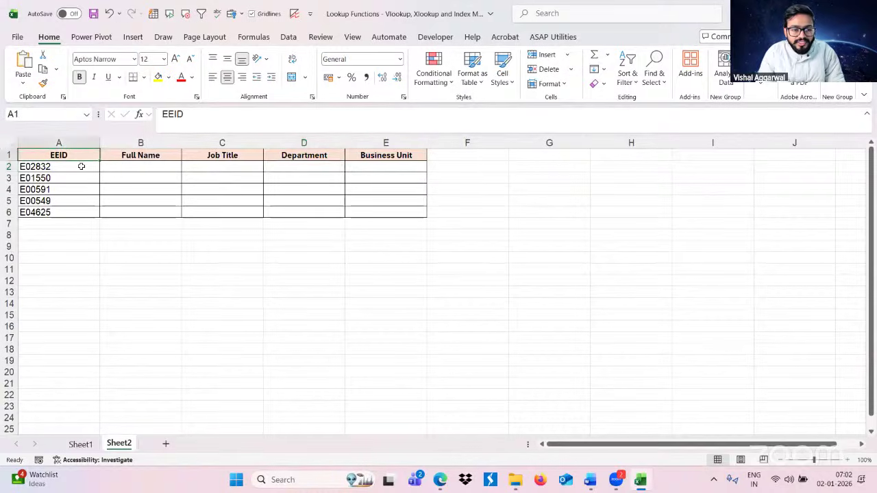
pyautogui.moveTo(80, 166); pyautogui.dragTo(74, 209)
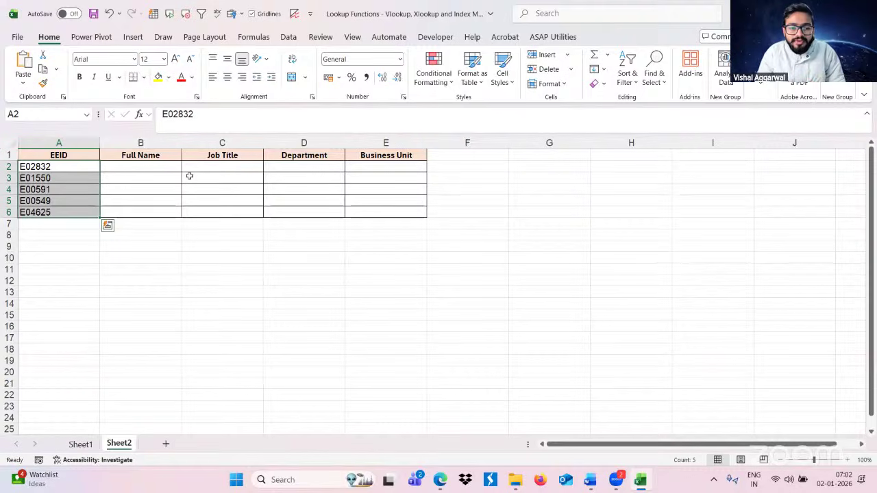
pyautogui.moveTo(181, 171); pyautogui.dragTo(356, 209)
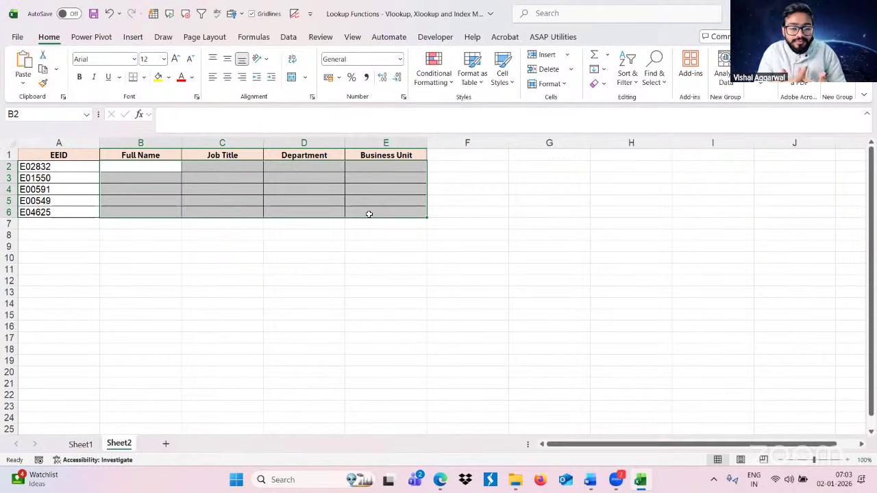
# - Copy the first EEID from A2 on Sheet2 and find it in the EEID column of Sheet1
pyautogui.click(60, 169)
pyautogui.hotkey('ctrl', 'c')
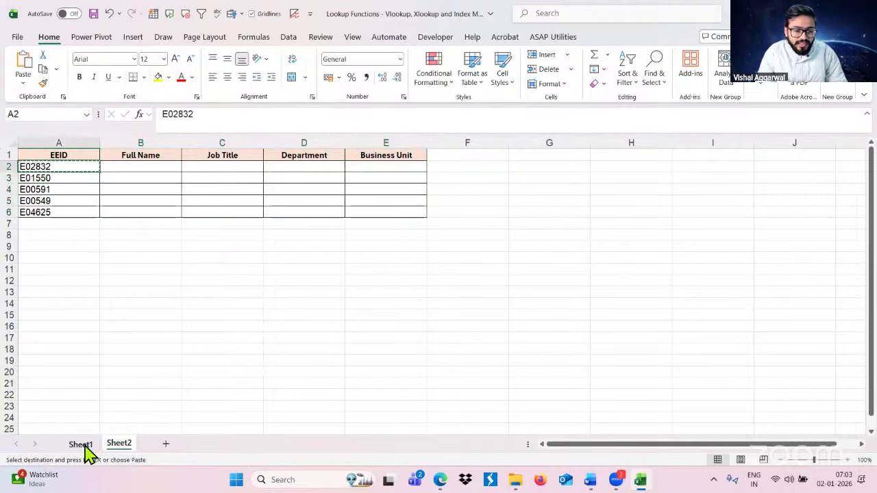
pyautogui.hotkey('ctrl', 'pageup')
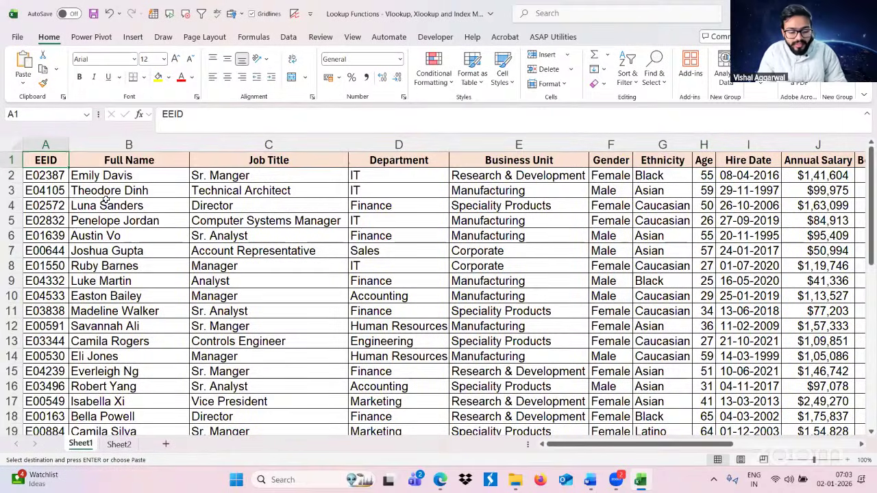
pyautogui.hotkey('ctrl', 'shift', 'Down')
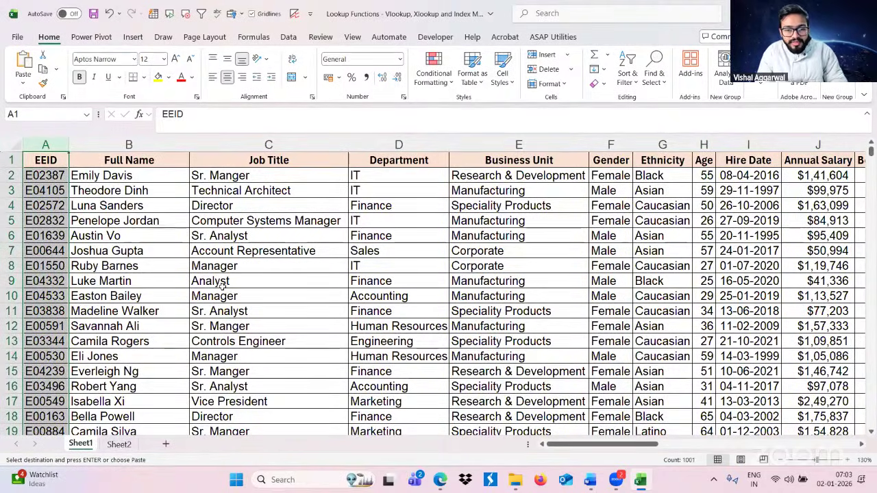
pyautogui.hotkey('ctrl', 'f')
pyautogui.hotkey('ctrl', 'v')
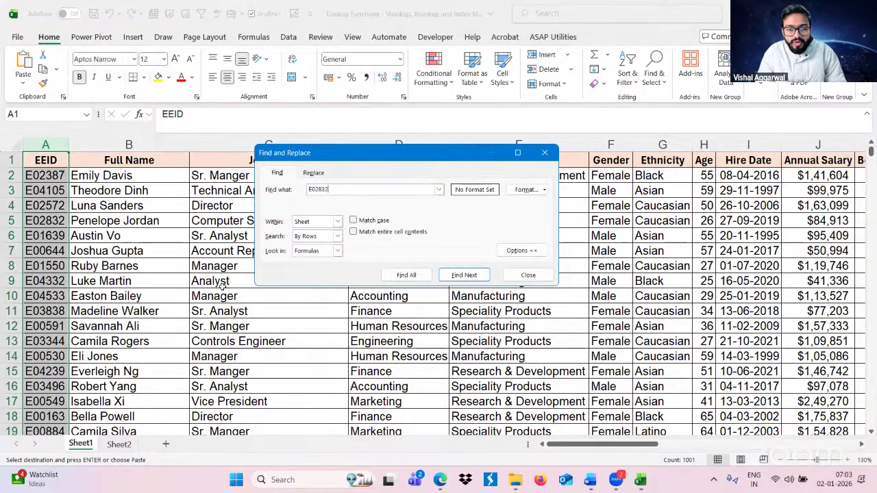
pyautogui.click(452, 277)
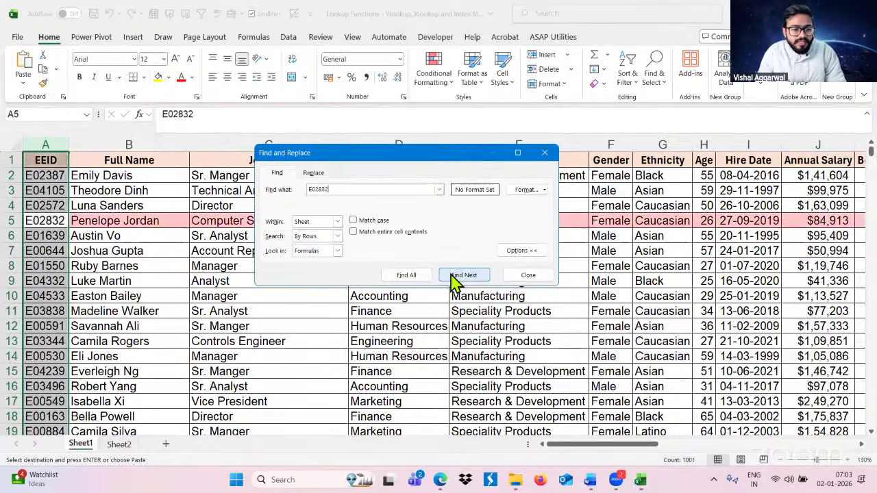
pyautogui.press('Escape')
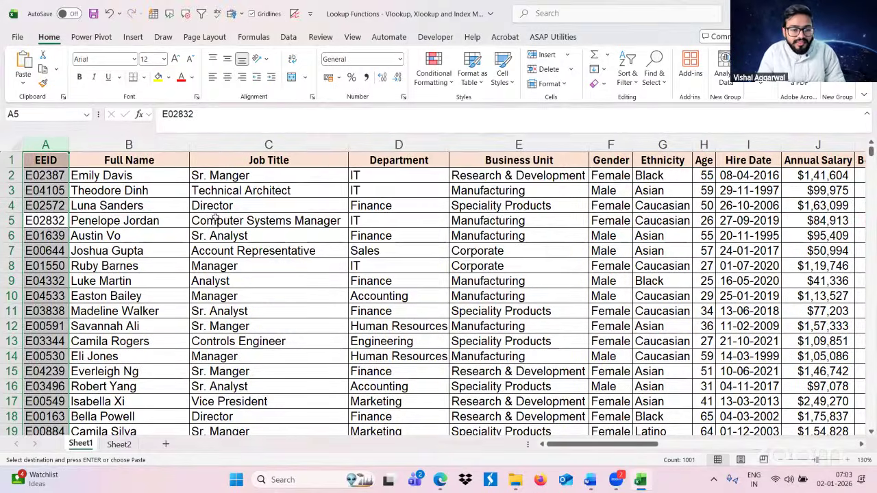
# - Select the matching employee's details from Full Name through Business Unit, B5:E5, on Sheet1
pyautogui.click(165, 209)
pyautogui.moveTo(158, 219); pyautogui.dragTo(281, 223)
pyautogui.moveTo(157, 221); pyautogui.dragTo(507, 221)
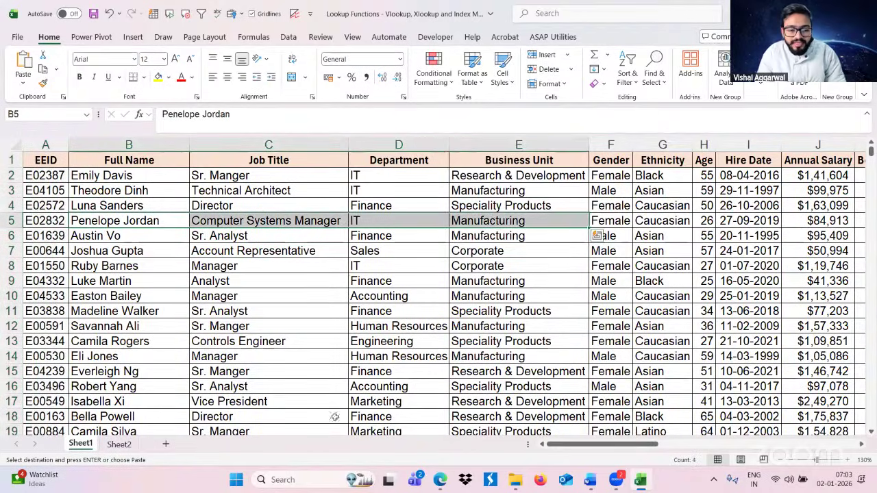
# - Compare the source data on Sheet1 with the EEID list and blank Full Name field on Sheet2
pyautogui.click(119, 445)
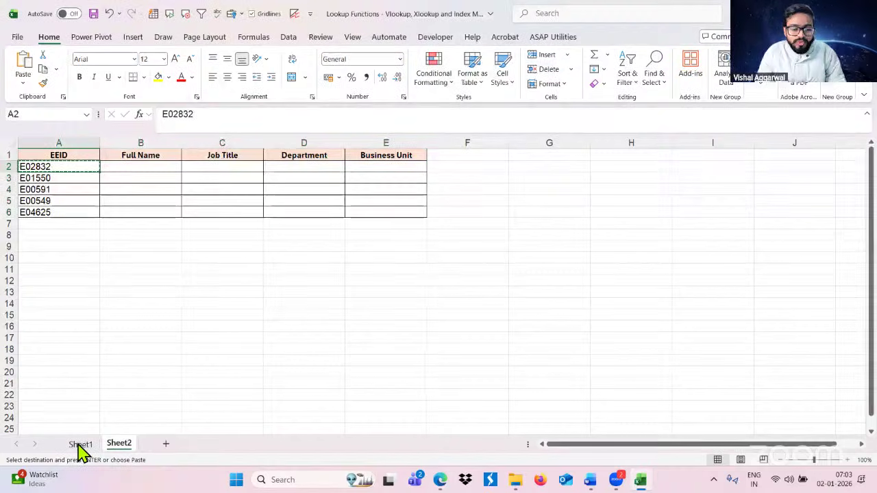
pyautogui.hotkey('ctrl', 'pageup')
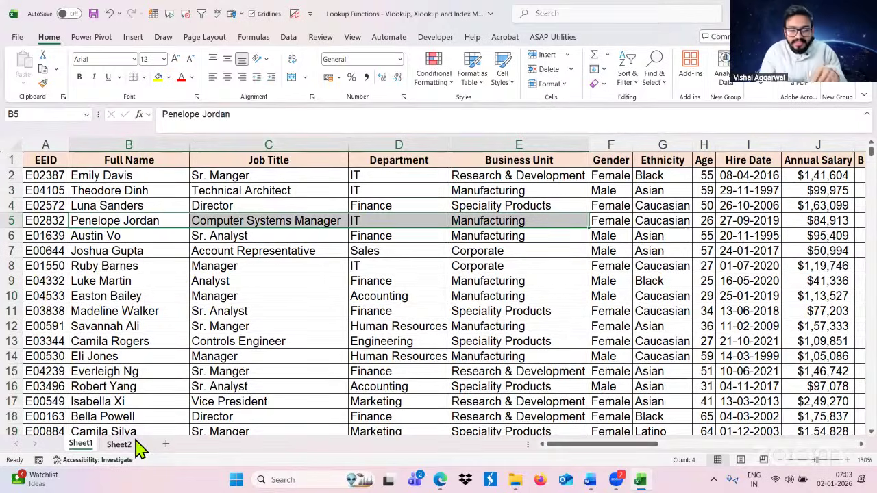
pyautogui.click(119, 445)
pyautogui.moveTo(79, 166); pyautogui.dragTo(67, 212)
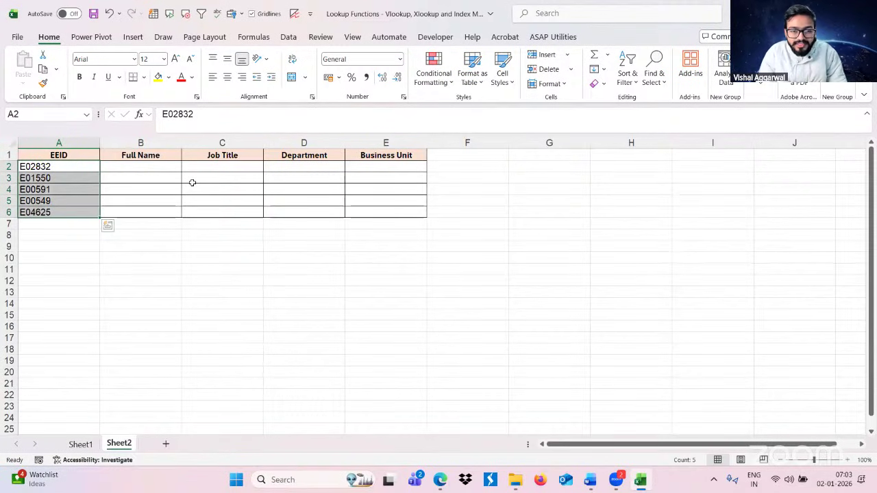
pyautogui.click(88, 449)
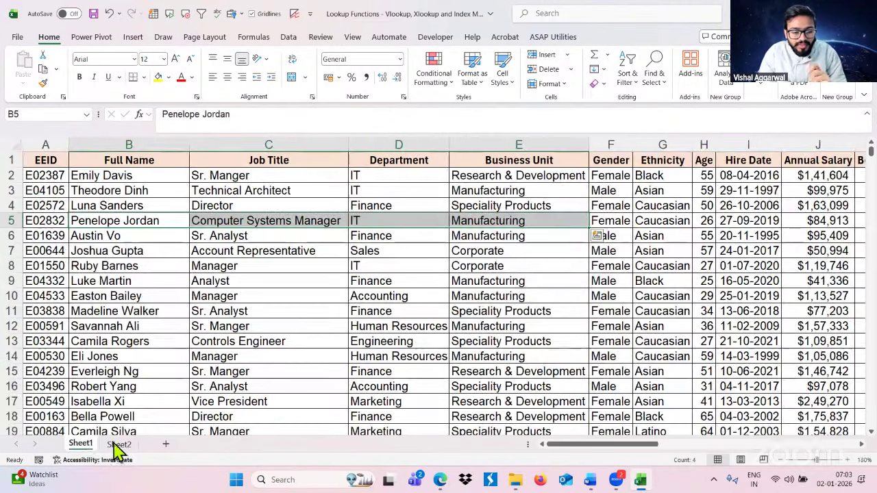
pyautogui.click(118, 446)
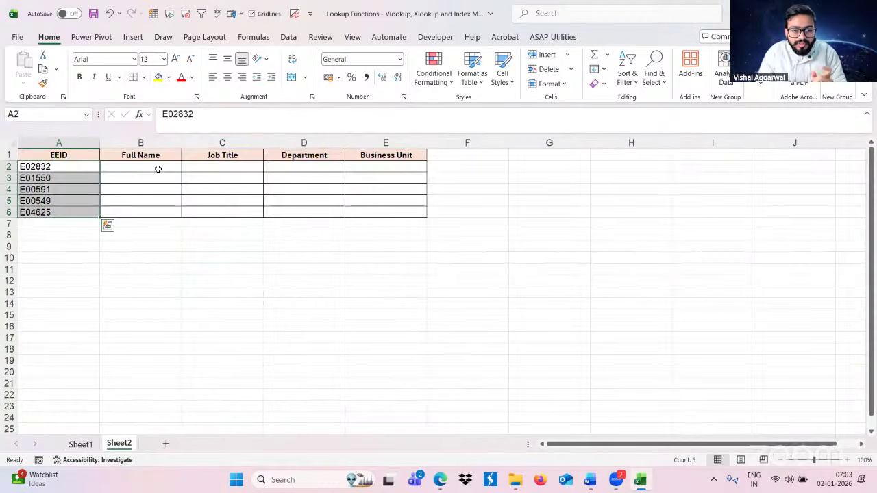
pyautogui.click(157, 170)
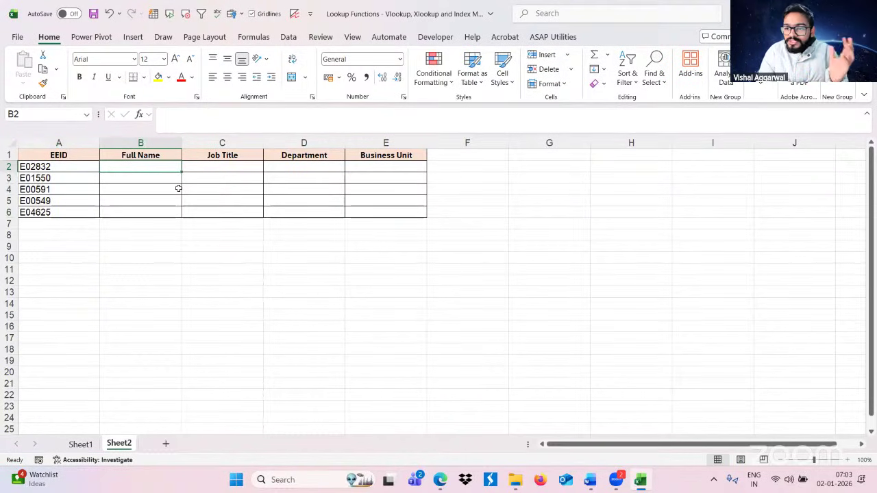
pyautogui.click(85, 449)
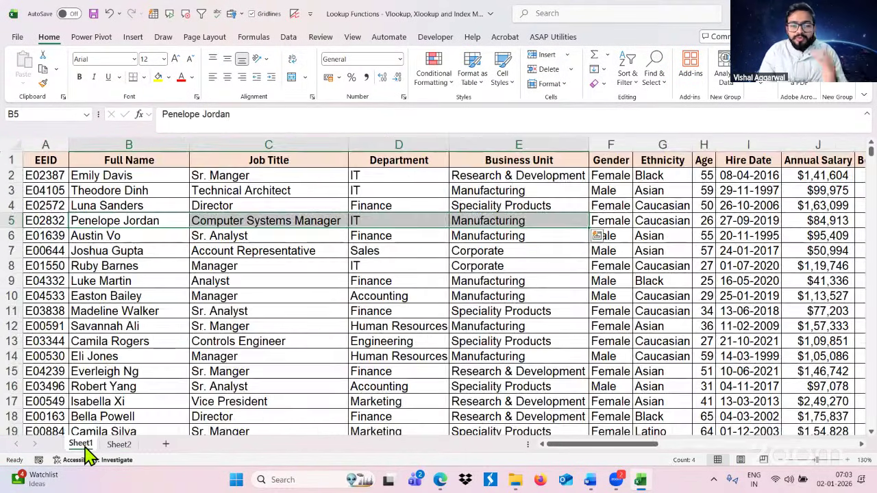
pyautogui.click(122, 445)
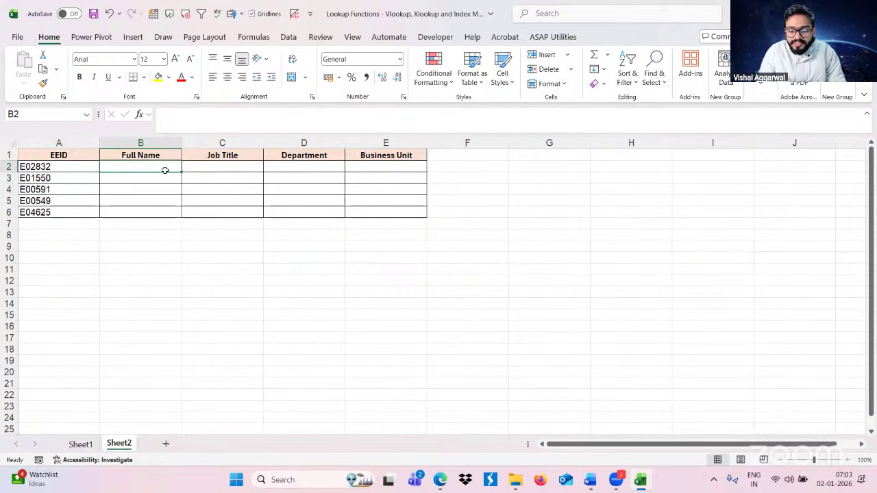
pyautogui.write('=vlo')
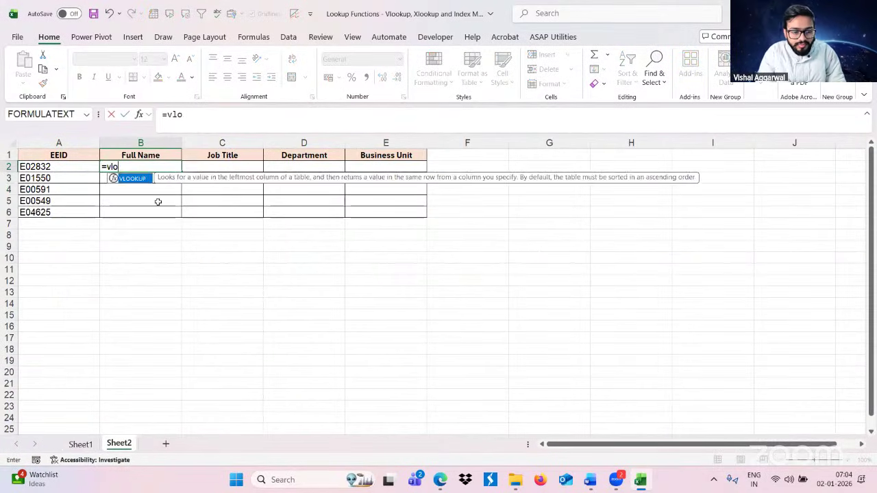
pyautogui.press('Escape')
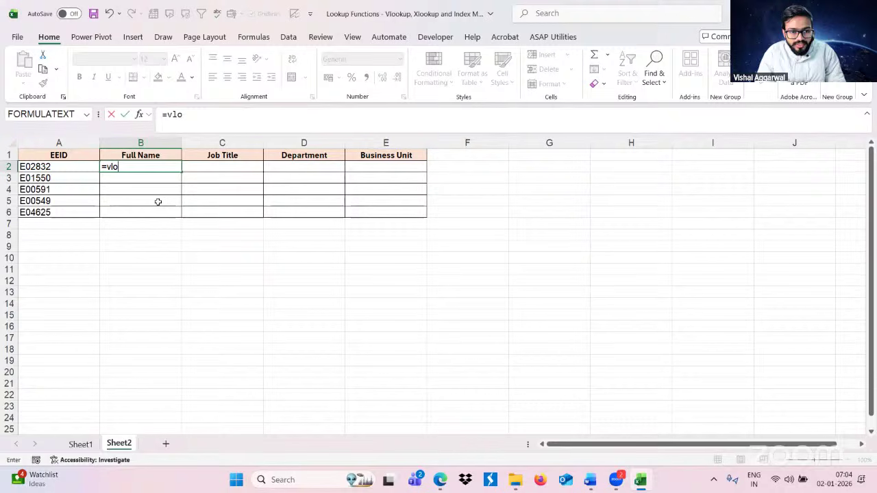
pyautogui.press('Escape')
# - Examine row 2 of the Sheet2 table up close, from the EEID in A2 to the blank Business Unit cell E2
pyautogui.scroll(1, 158, 201)
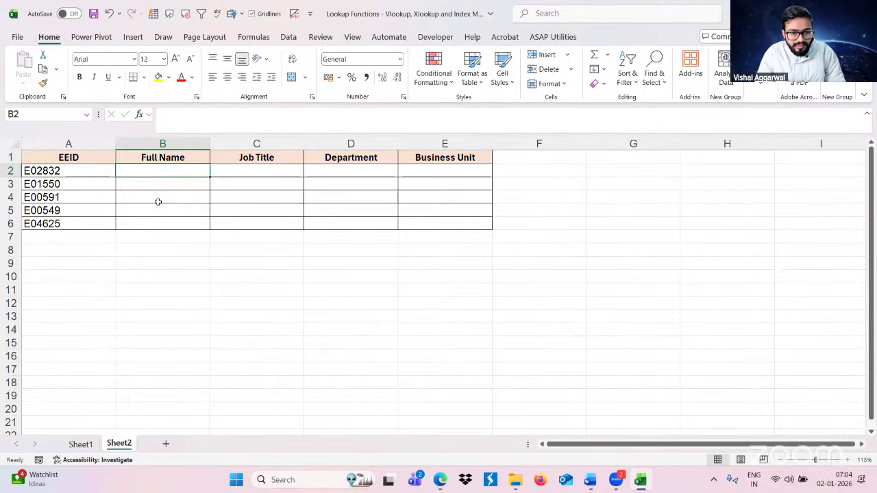
pyautogui.scroll(1, 158, 201)
pyautogui.scroll(5, 157, 202)
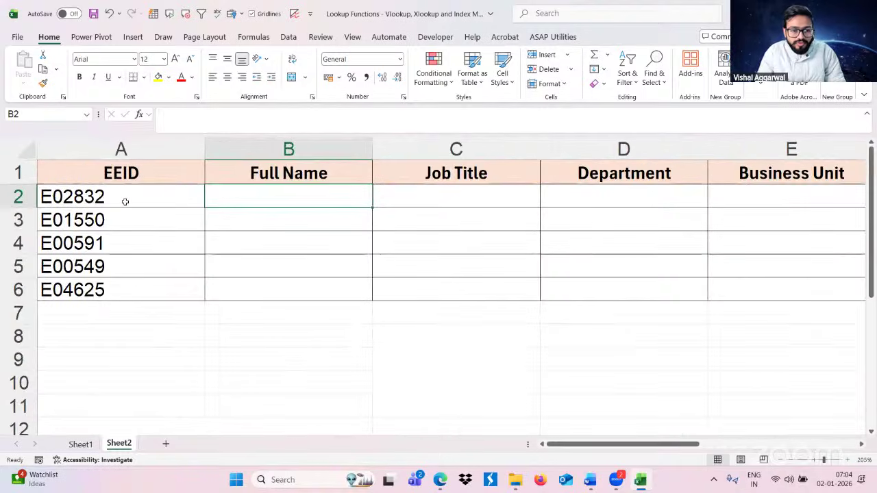
pyautogui.press('Left')
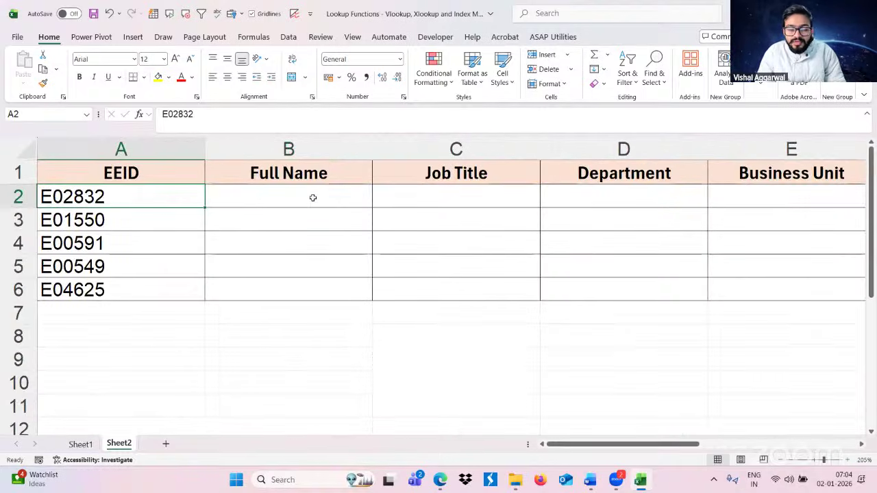
pyautogui.press('Right')
pyautogui.press('Right')
pyautogui.press('Right')
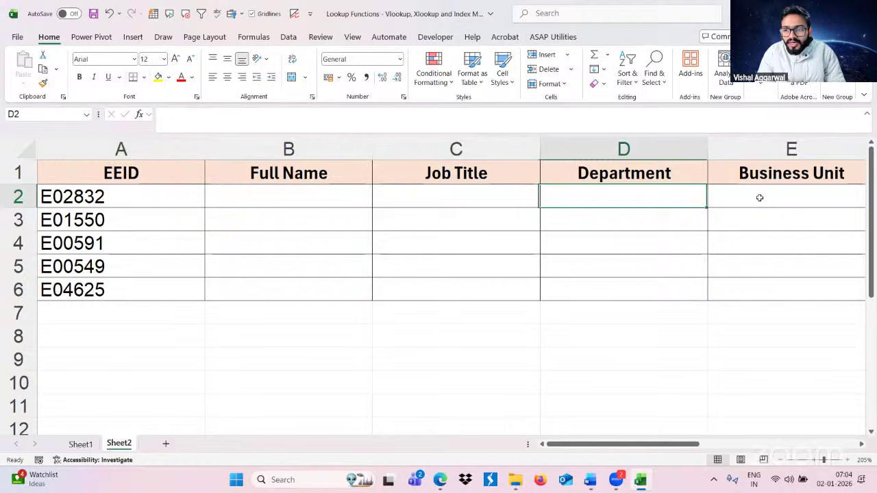
pyautogui.press('Right')
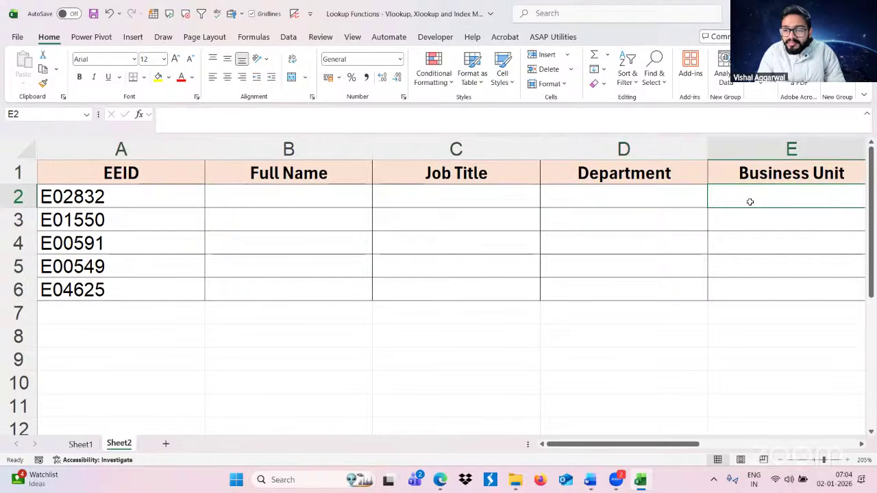
# - Start a VLOOKUP formula in the Full Name cell B2 on Sheet2, with A2 as the lookup value
pyautogui.click(322, 203)
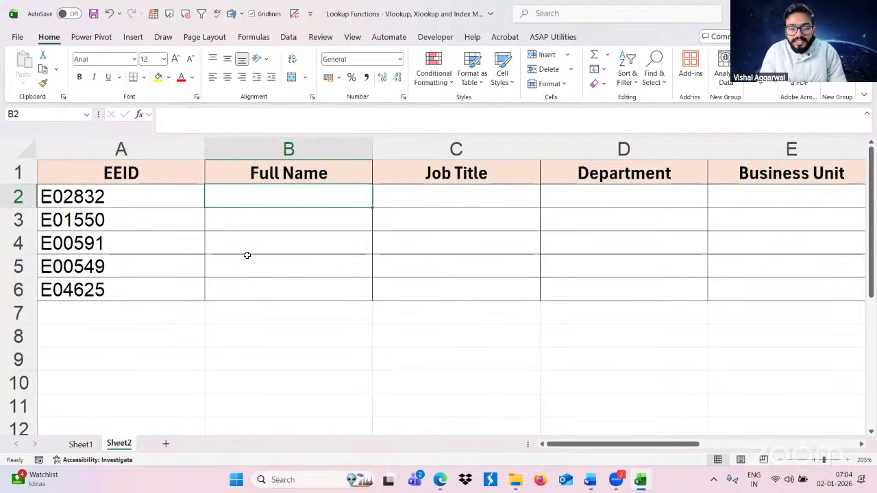
pyautogui.write('=vlo')
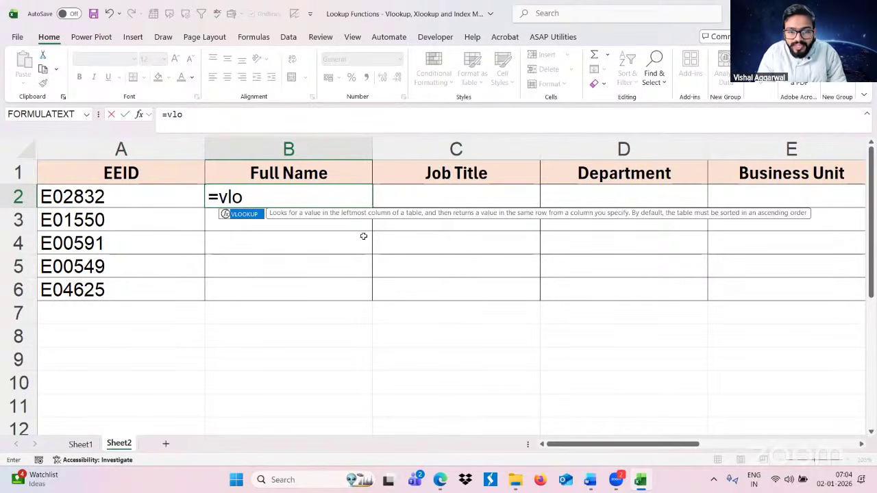
pyautogui.moveTo(390, 233); pyautogui.dragTo(331, 253)
pyautogui.press('Tab')
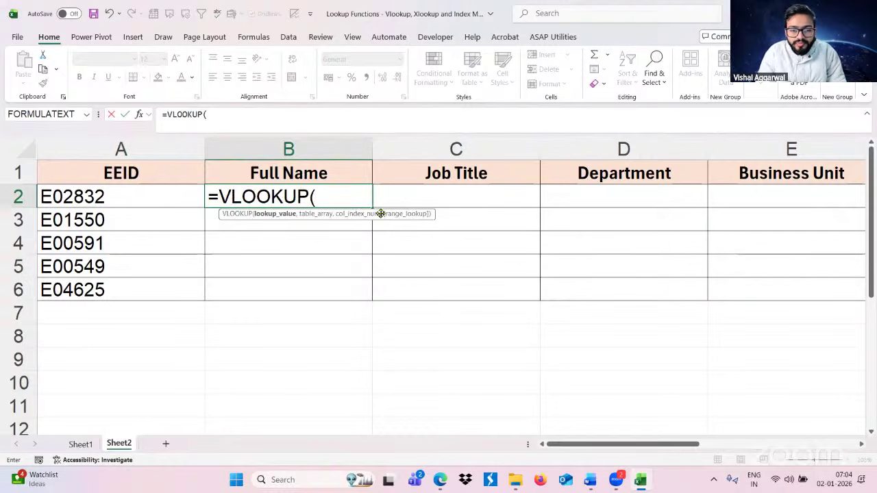
pyautogui.press('BackSpace')
pyautogui.moveTo(388, 213); pyautogui.dragTo(336, 255)
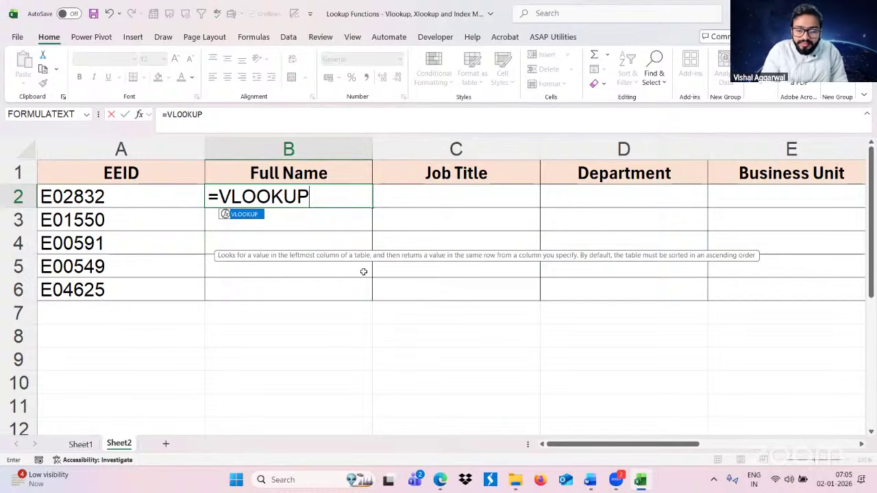
pyautogui.write('(')
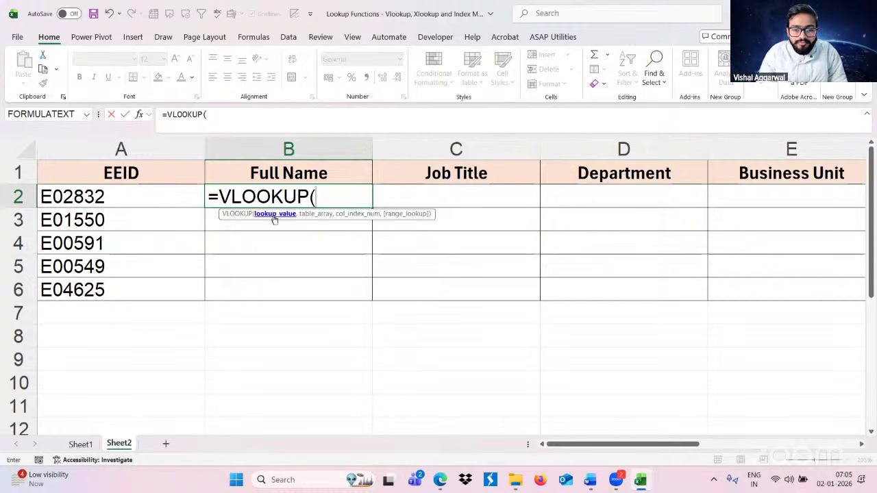
pyautogui.click(128, 200)
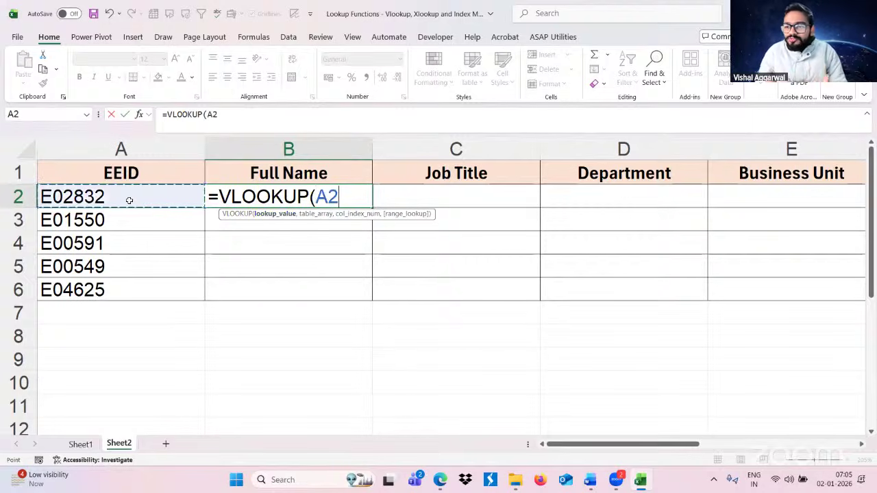
pyautogui.write(',')
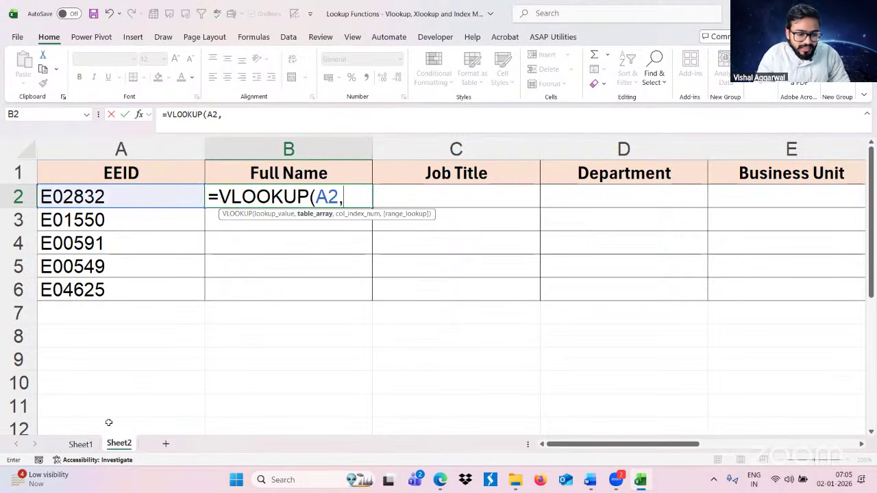
# - Set the formula's table array to columns A:E of Sheet1 and its column index to 2
pyautogui.click(80, 444)
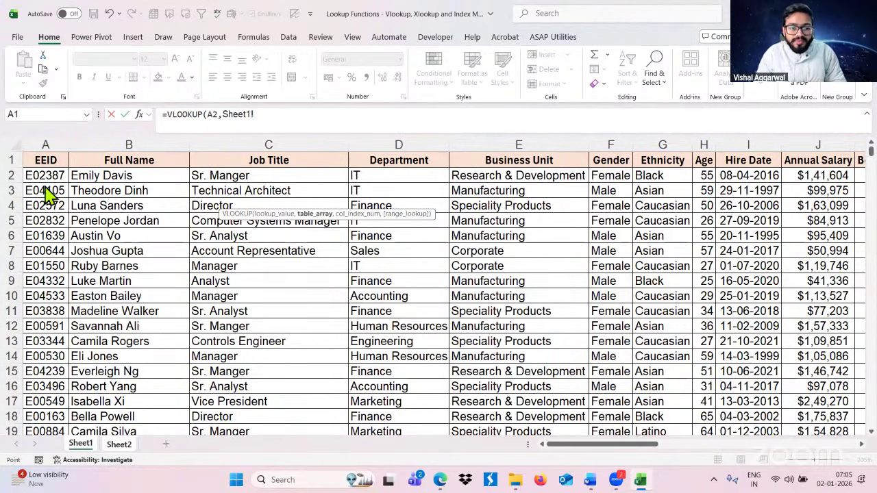
pyautogui.click(47, 147)
pyautogui.moveTo(177, 163); pyautogui.dragTo(552, 187)
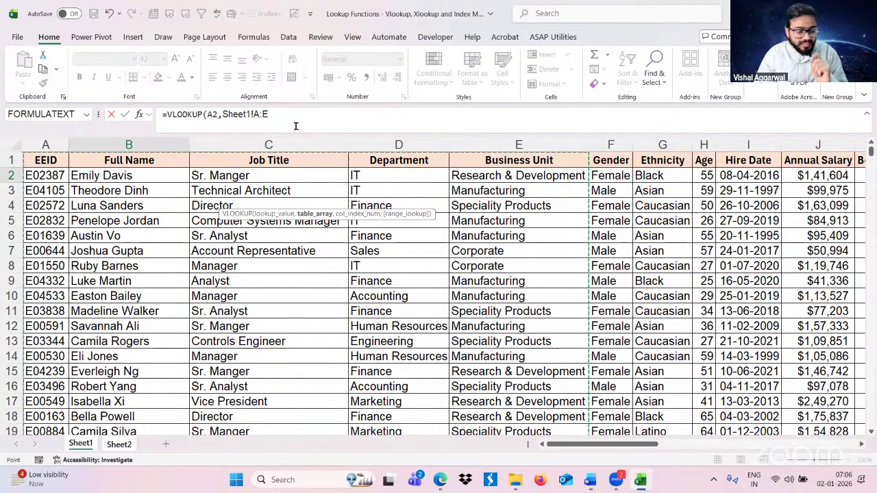
pyautogui.write(',')
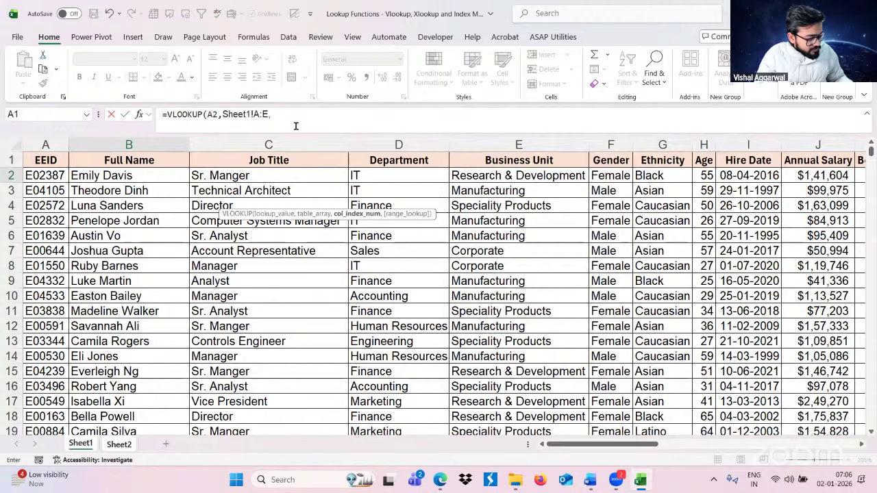
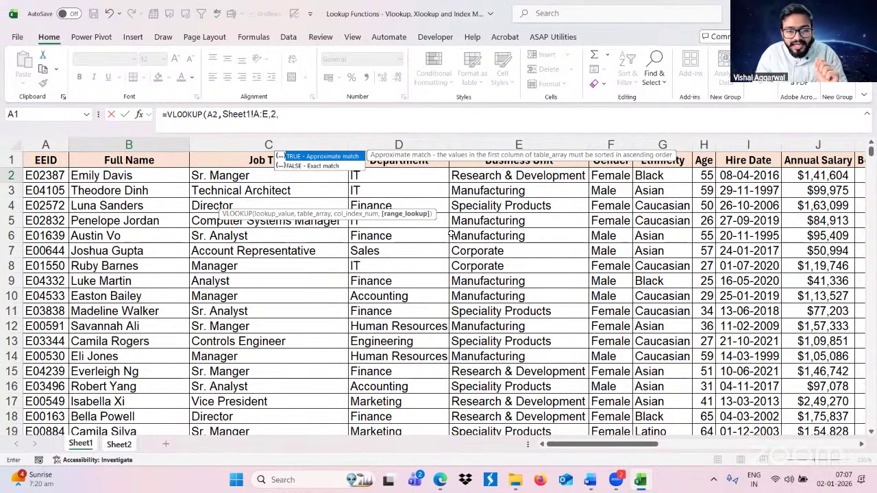
# - Set the range lookup to FALSE for an exact match and complete the VLOOKUP formula in B2
pyautogui.press('Down')
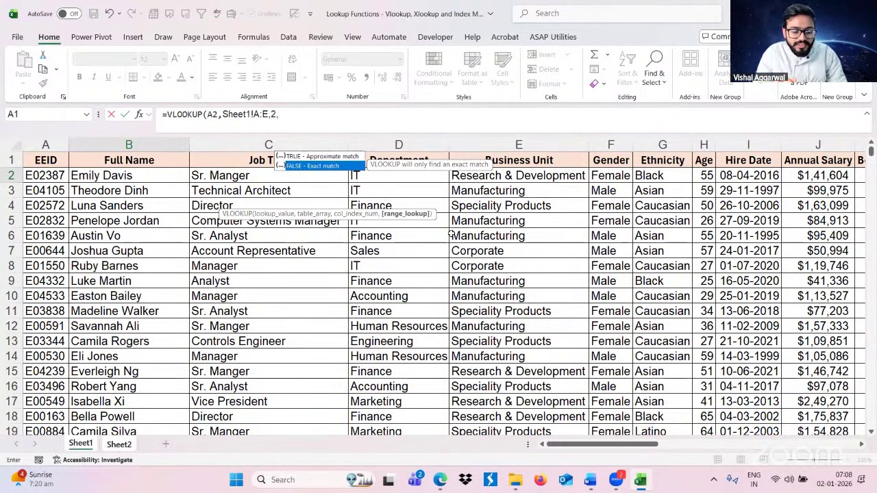
pyautogui.press('Tab')
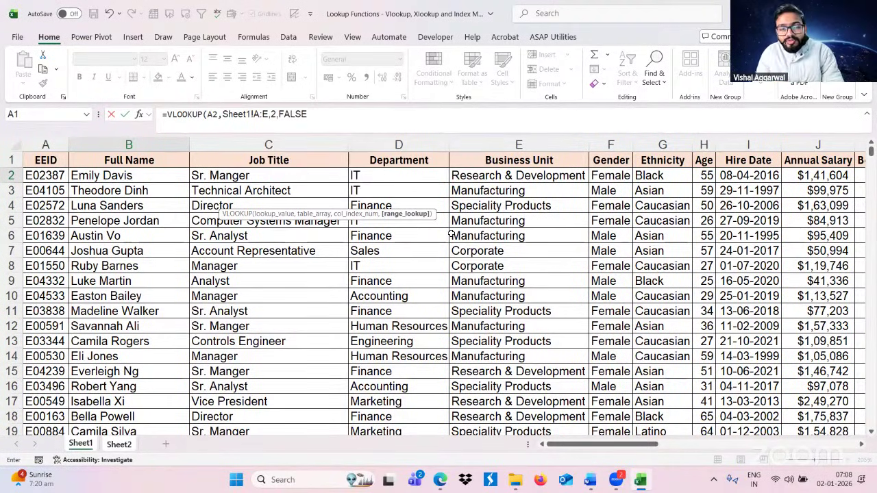
pyautogui.write(')')
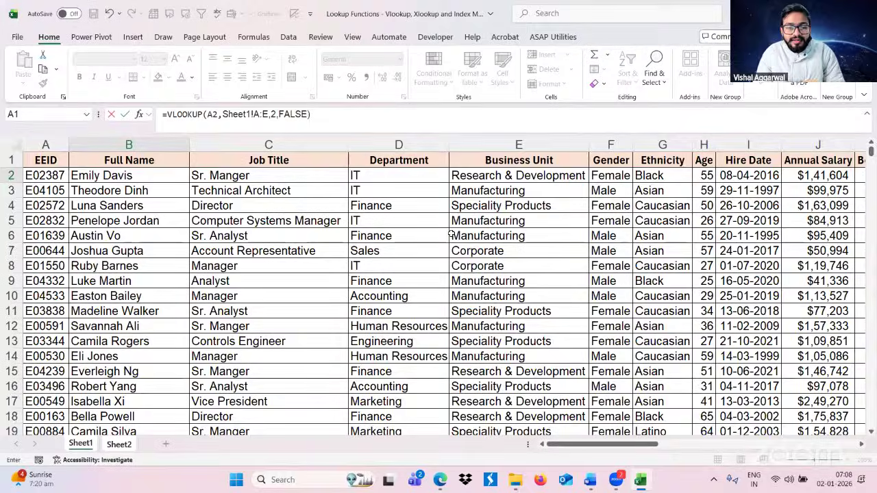
pyautogui.press('Return')
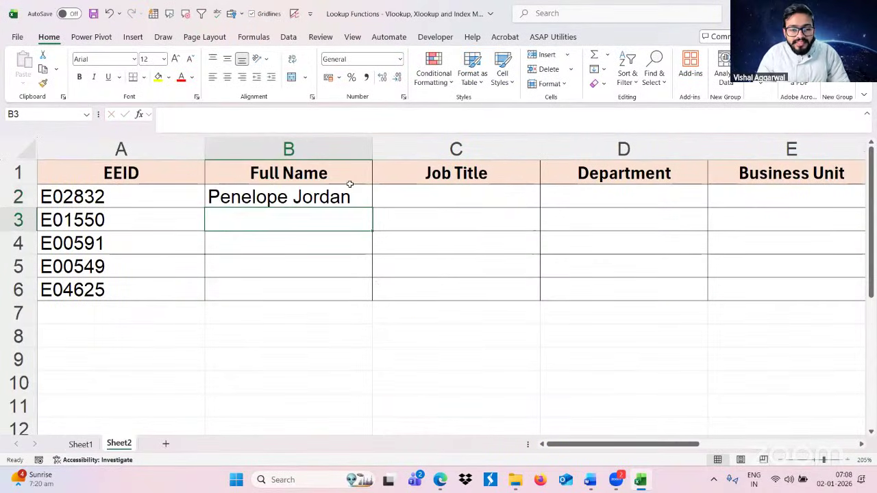
# - Replace the column index in B2's VLOOKUP formula with the array {2,3,4,5} to return all four employee fields
pyautogui.press('Up')
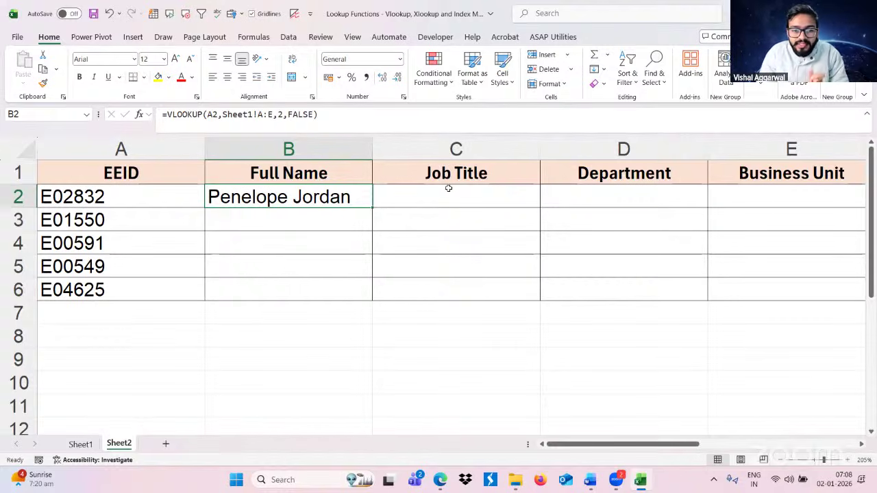
pyautogui.click(157, 198)
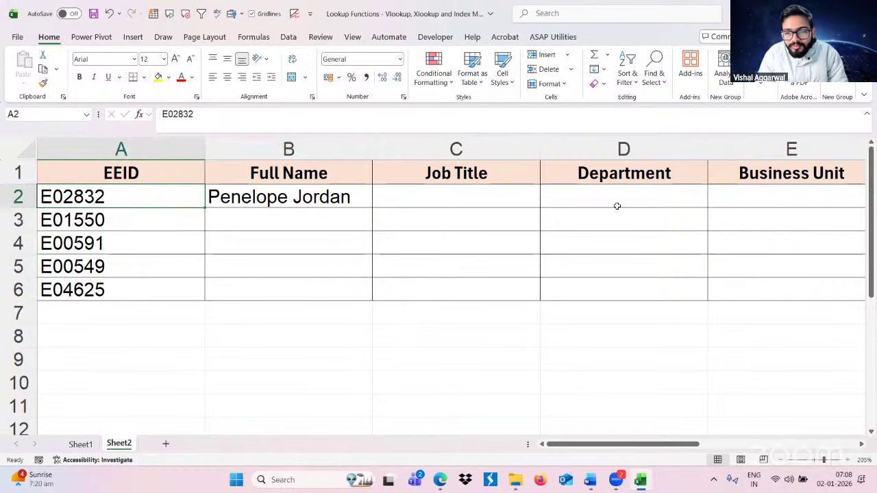
pyautogui.click(356, 195)
pyautogui.doubleClick(357, 195)
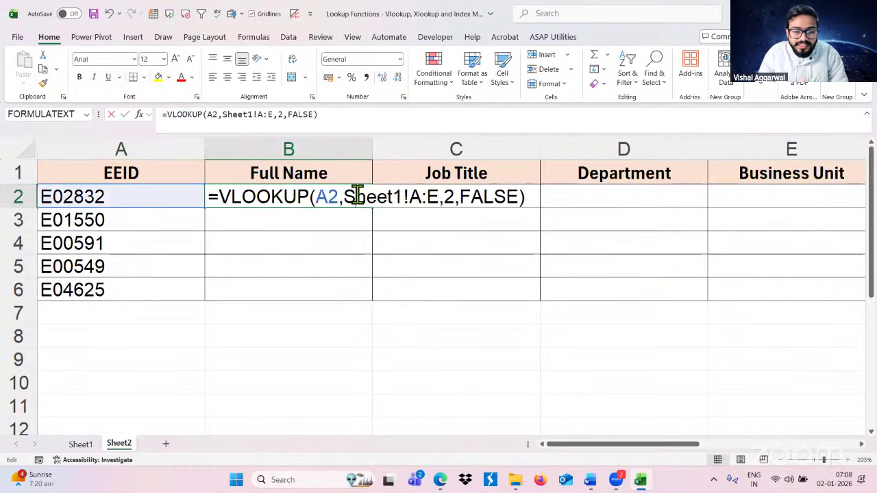
pyautogui.click(456, 197)
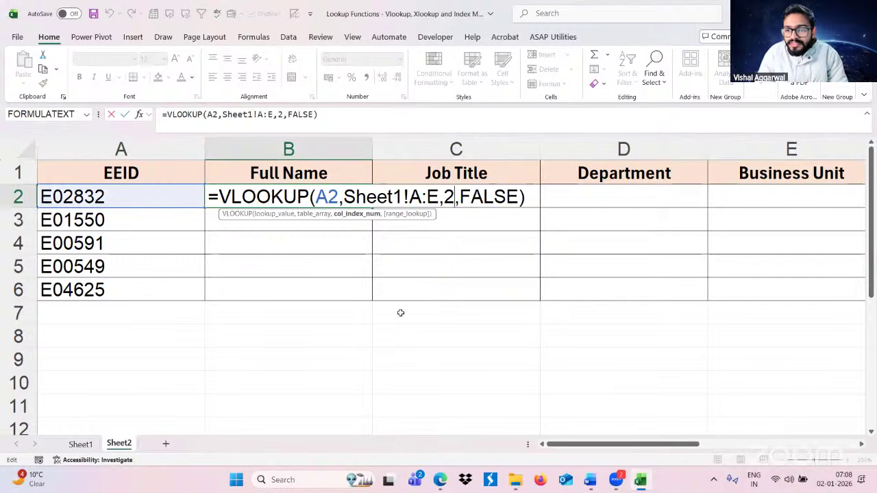
pyautogui.press('BackSpace')
pyautogui.write('{')
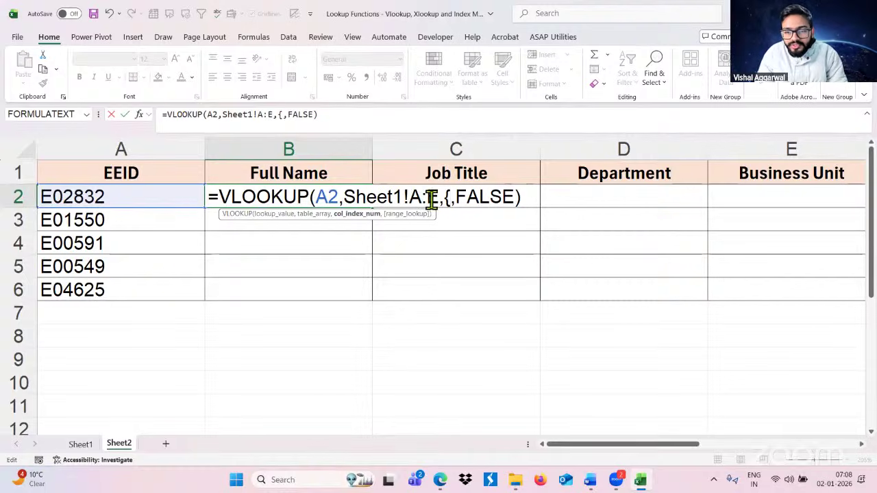
pyautogui.write('2,3,4,5')
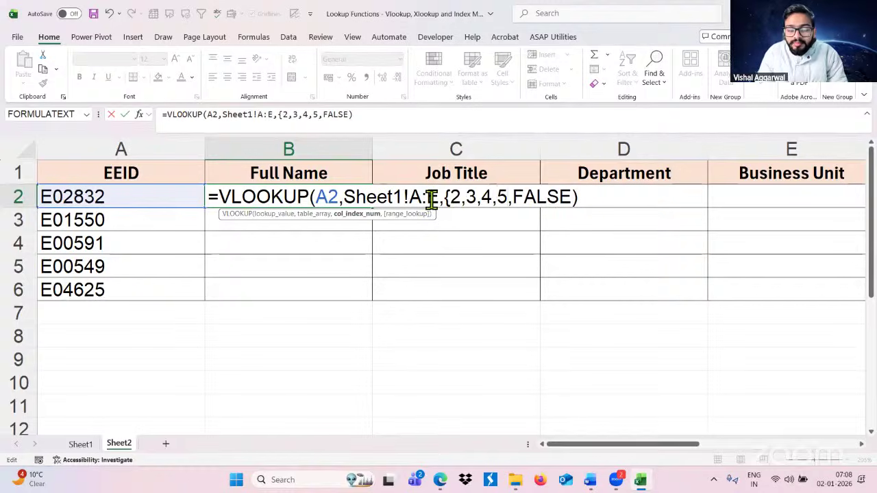
pyautogui.write('}')
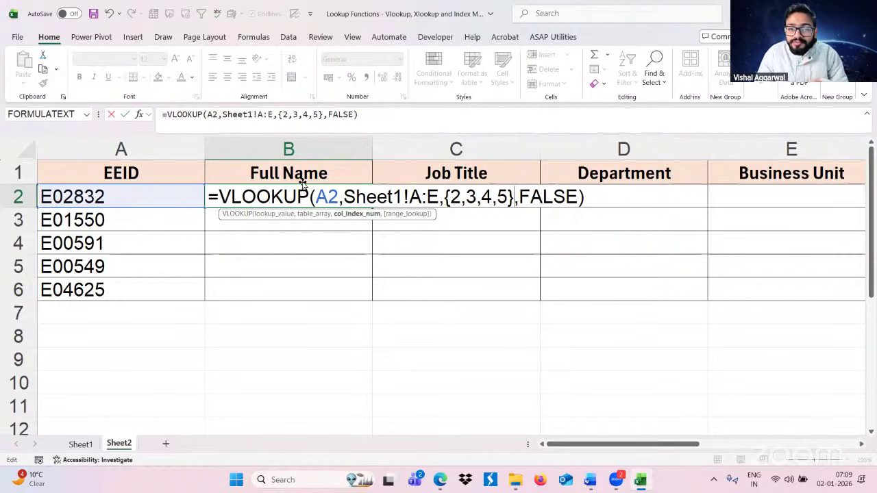
pyautogui.press('Return')
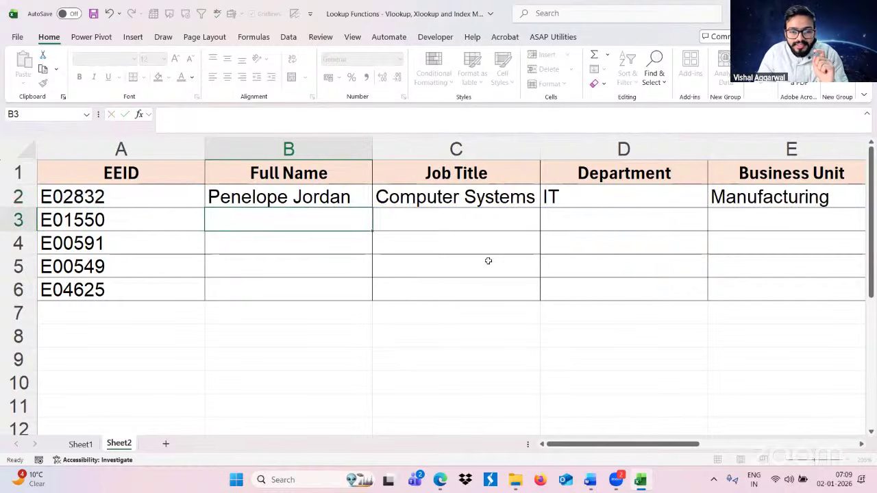
# - Fill the VLOOKUP formula from B2 down to B6 for the remaining EEIDs
pyautogui.click(350, 202)
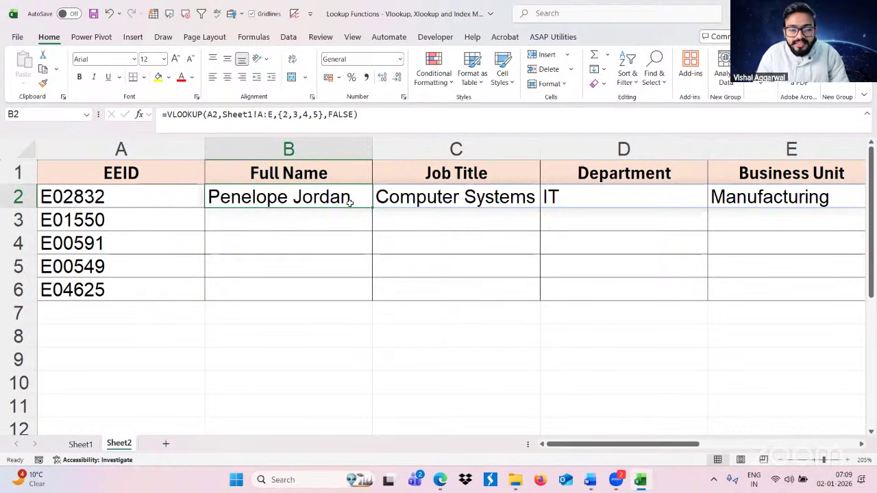
pyautogui.doubleClick(350, 203)
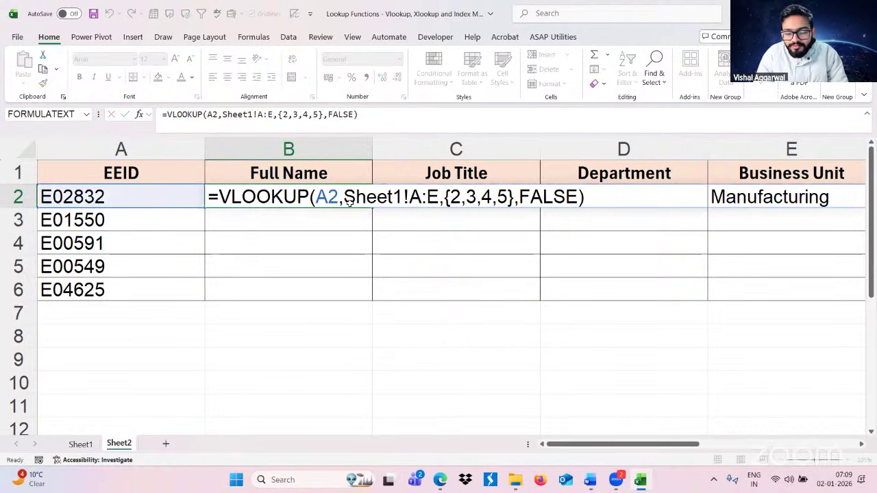
pyautogui.press('Return')
pyautogui.click(322, 196)
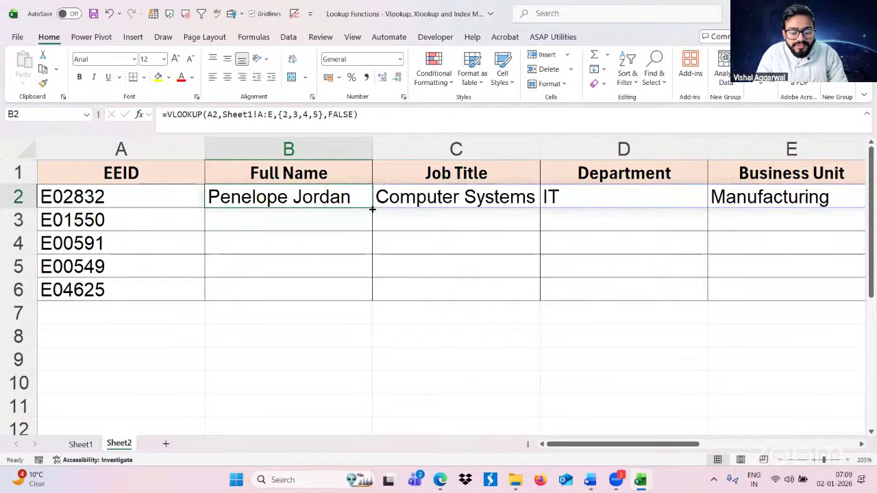
pyautogui.moveTo(373, 208); pyautogui.dragTo(363, 291)
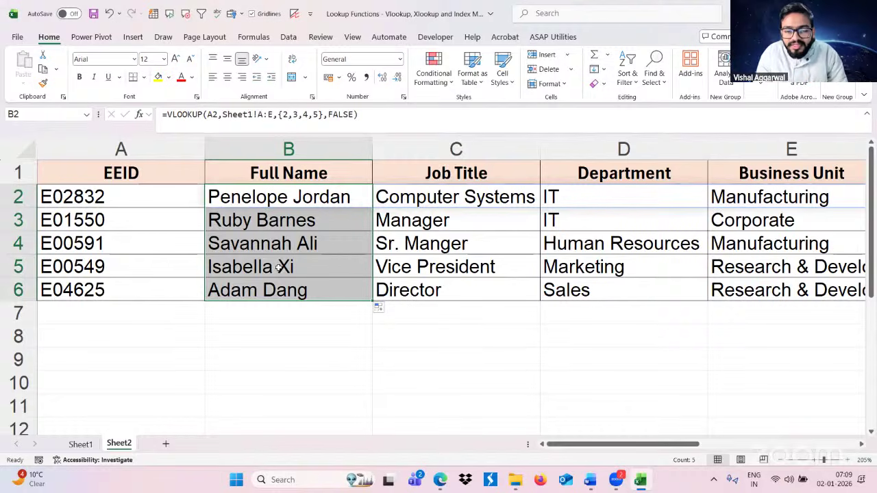
# - Review the array VLOOKUP formula in B2 and compare the filled Sheet2 table with the source data on Sheet1
pyautogui.doubleClick(348, 197)
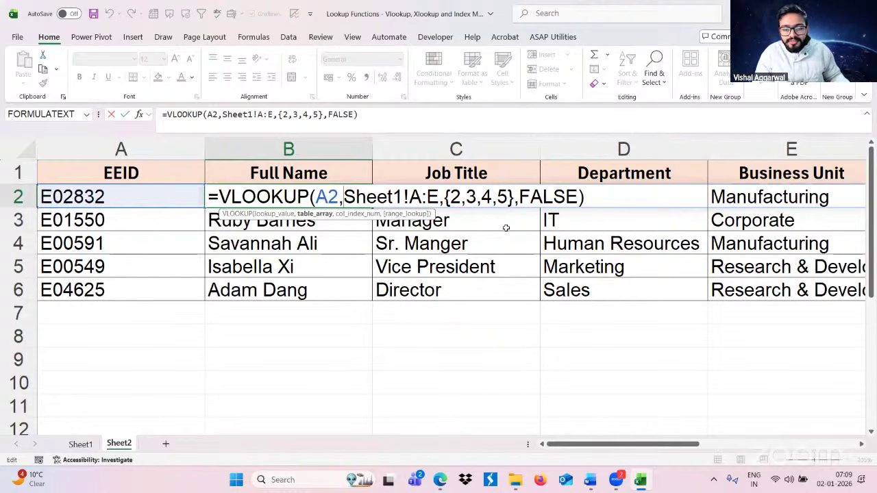
pyautogui.press('Return')
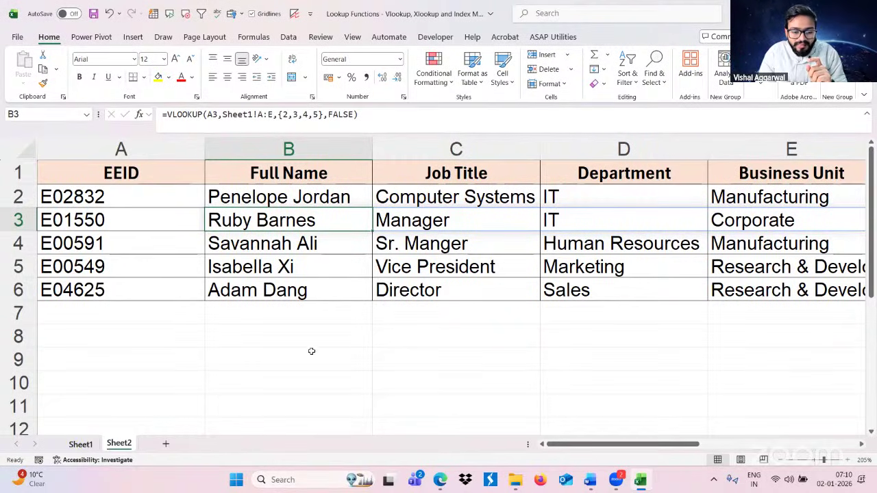
pyautogui.hotkey('ctrl', 'pageup')
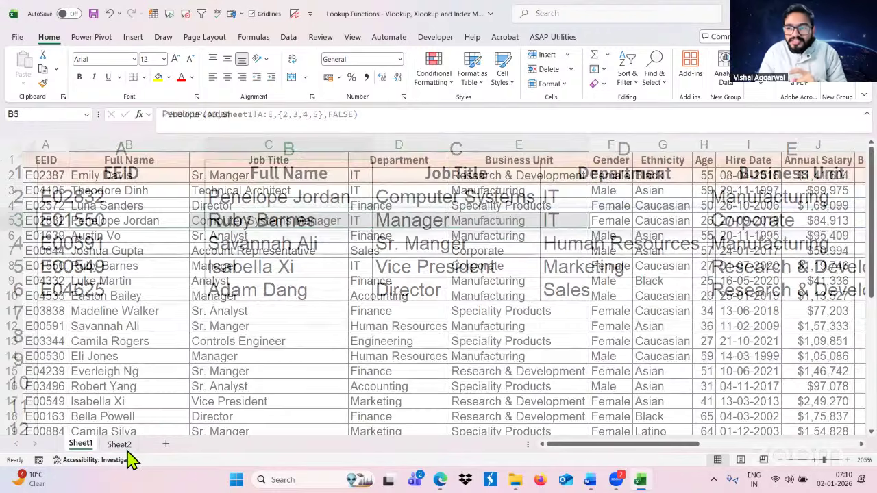
pyautogui.hotkey('ctrl', 'pagedown')
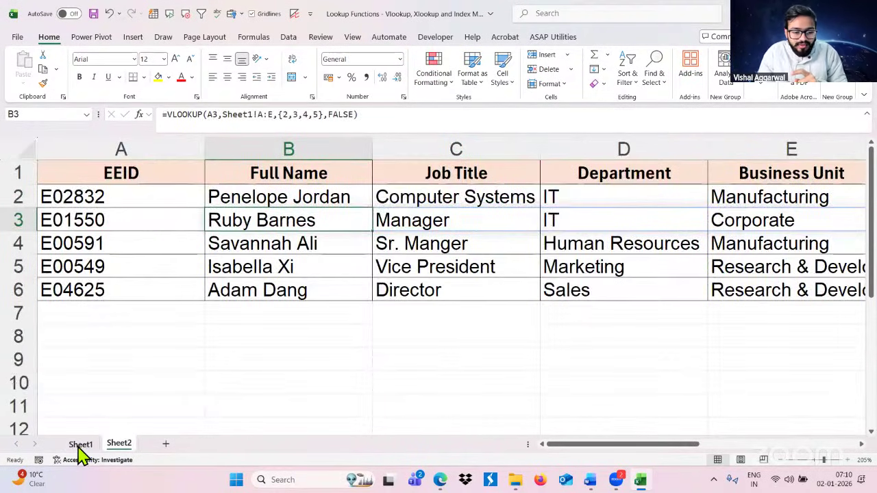
pyautogui.hotkey('ctrl', 'pageup')
pyautogui.click(269, 296)
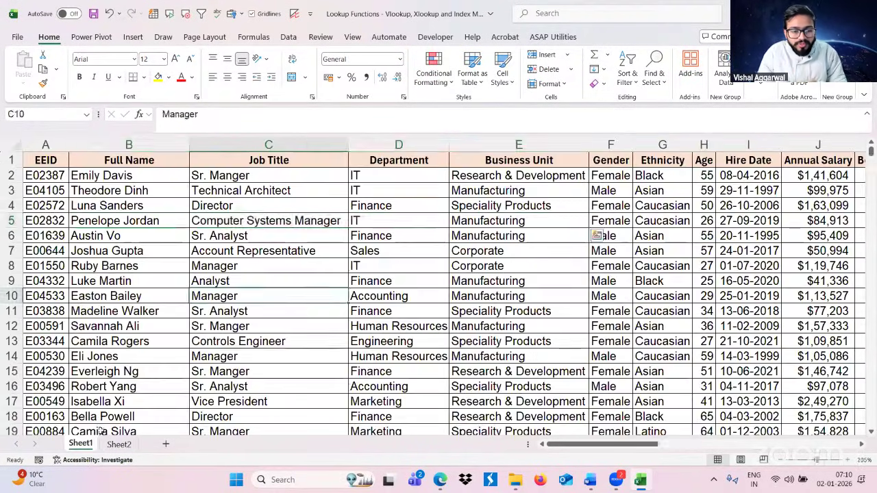
pyautogui.hotkey('ctrl', 'pagedown')
pyautogui.click(117, 198)
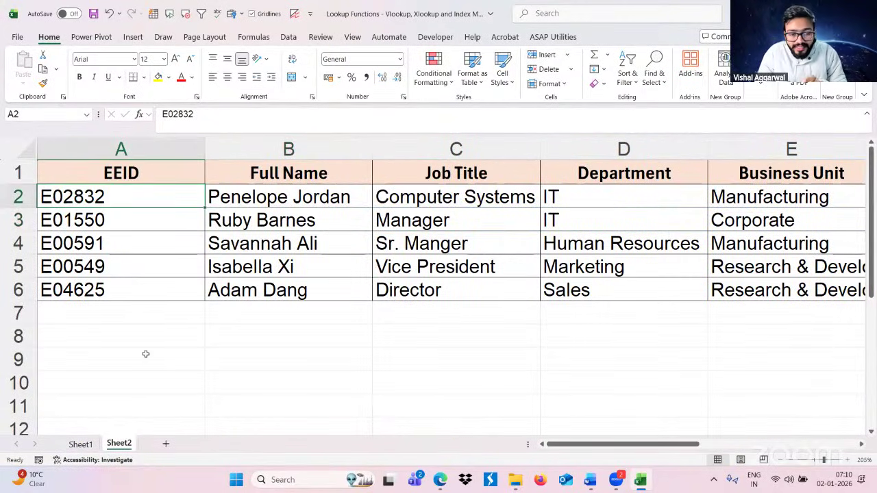
# - Copy the EEIDs in A21:A26 of Sheet1 into the EEID column of Sheet2, starting at cell A7
pyautogui.click(148, 312)
pyautogui.keyDown('shift'); pyautogui.click(141, 400); pyautogui.keyUp('shift')
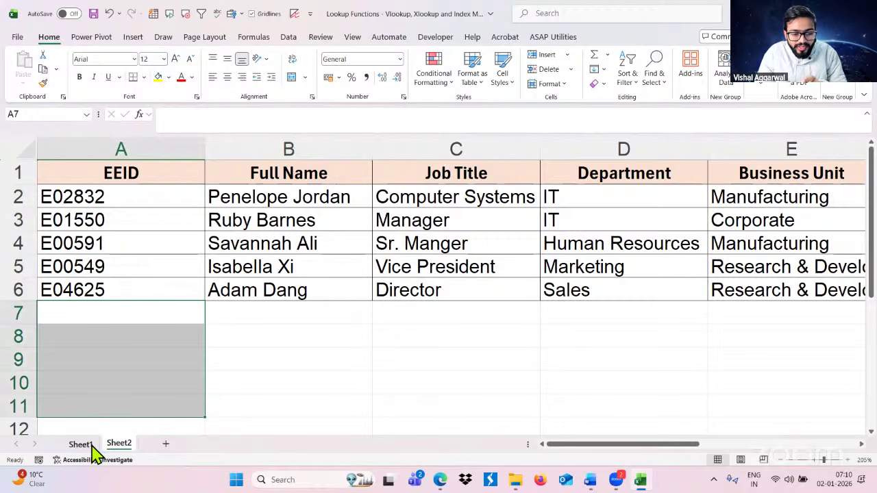
pyautogui.hotkey('ctrl', 'pageup')
pyautogui.scroll(-3, 72, 327)
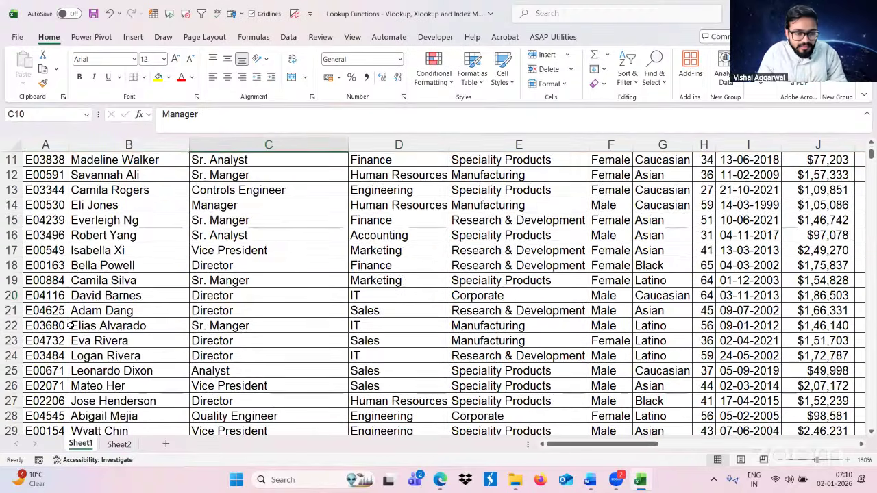
pyautogui.moveTo(71, 327); pyautogui.dragTo(52, 388)
pyautogui.click(46, 326)
pyautogui.hotkey('ctrl', 'c')
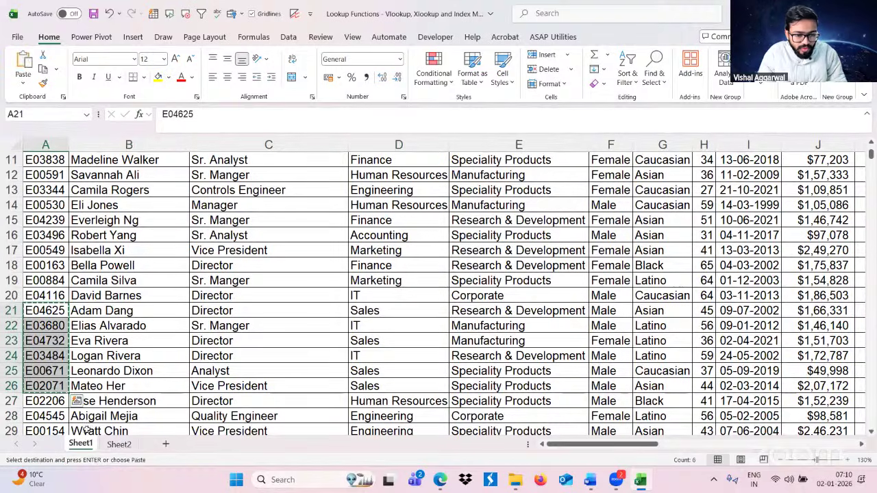
pyautogui.click(118, 444)
pyautogui.click(98, 313)
pyautogui.hotkey('ctrl', 'v')
# - Fill the array VLOOKUP formula from B6 down to B12 on Sheet2 for the added EEIDs
pyautogui.click(268, 293)
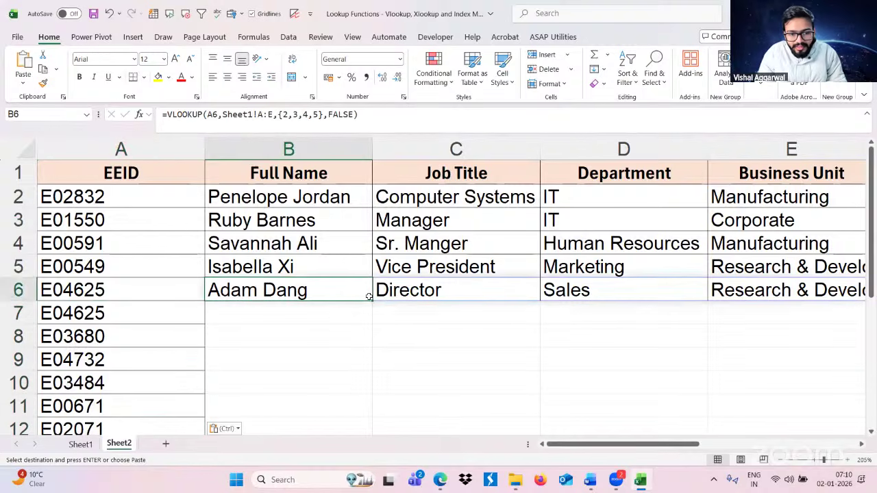
pyautogui.moveTo(371, 300); pyautogui.dragTo(351, 432)
pyautogui.click(348, 322)
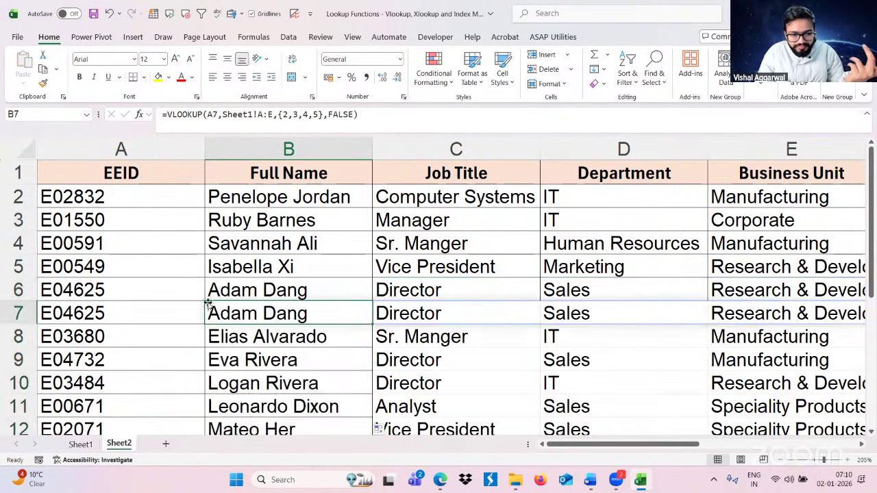
# - Delete row 7 of Sheet2, which repeats the EEID in row 6
pyautogui.click(151, 309)
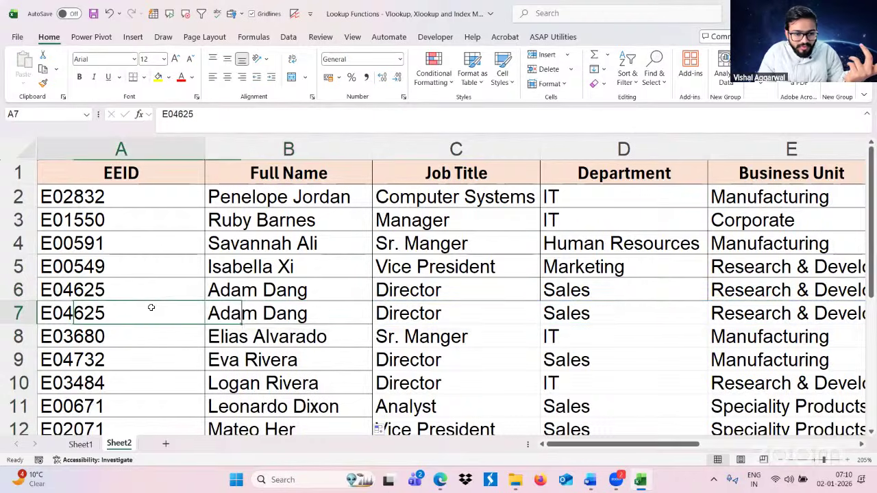
pyautogui.moveTo(151, 292); pyautogui.dragTo(147, 311)
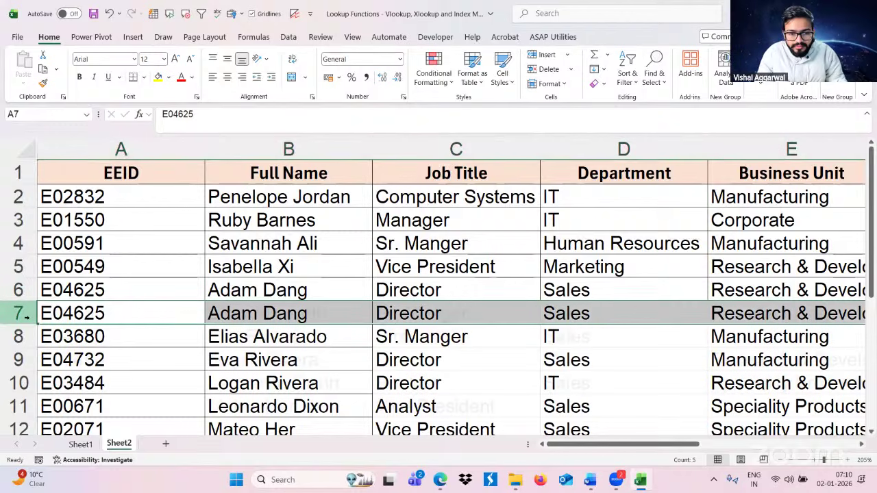
pyautogui.hotkey('ctrl', '-')
pyautogui.press('Down')
pyautogui.press('Down')
pyautogui.press('Right')
# - Compare the VLOOKUP results in row 7 of Sheet2 with the matching employee record in row 22 of Sheet1
pyautogui.moveTo(305, 312); pyautogui.dragTo(534, 400)
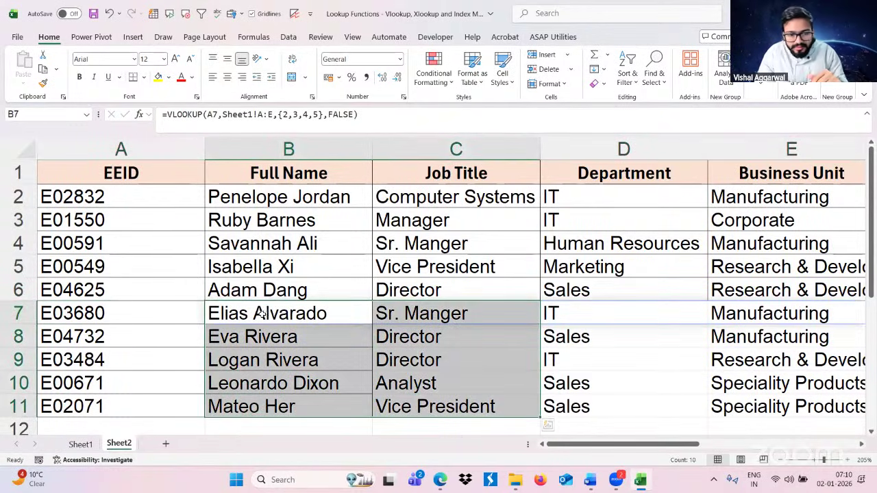
pyautogui.click(146, 311)
pyautogui.hotkey('ctrl', 'c')
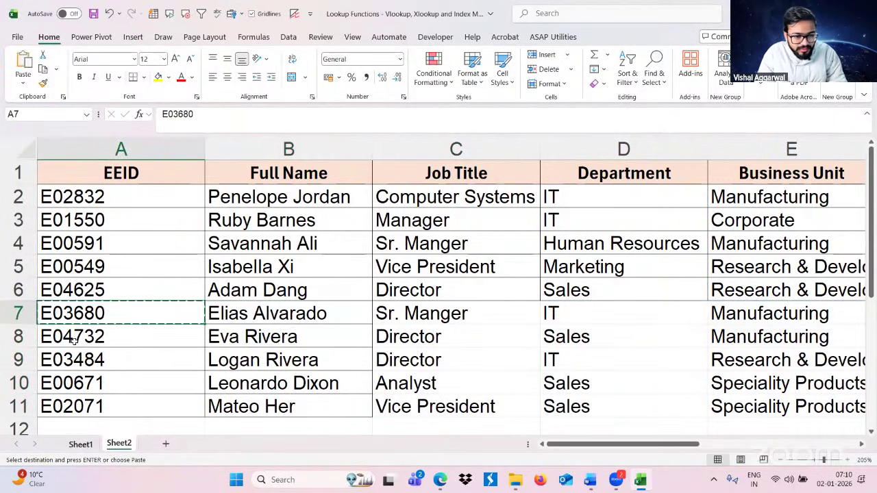
pyautogui.hotkey('ctrl', 'pageup')
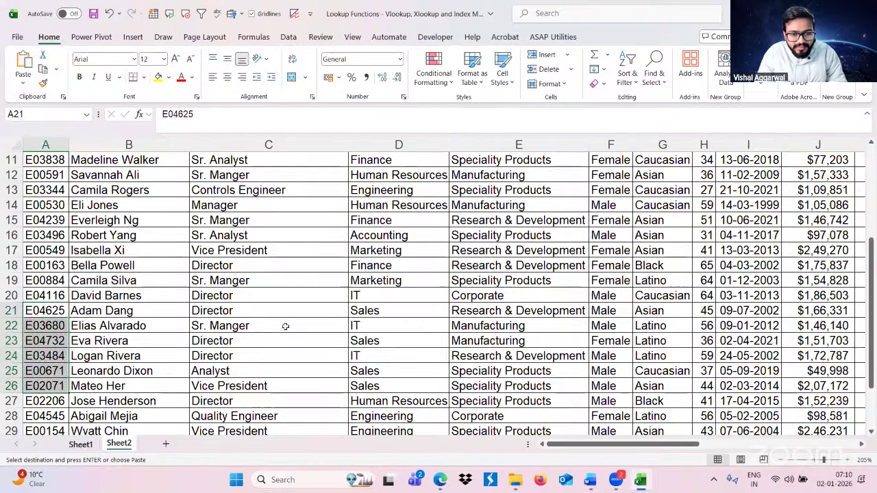
pyautogui.click(268, 325)
pyautogui.moveTo(519, 326); pyautogui.dragTo(132, 329)
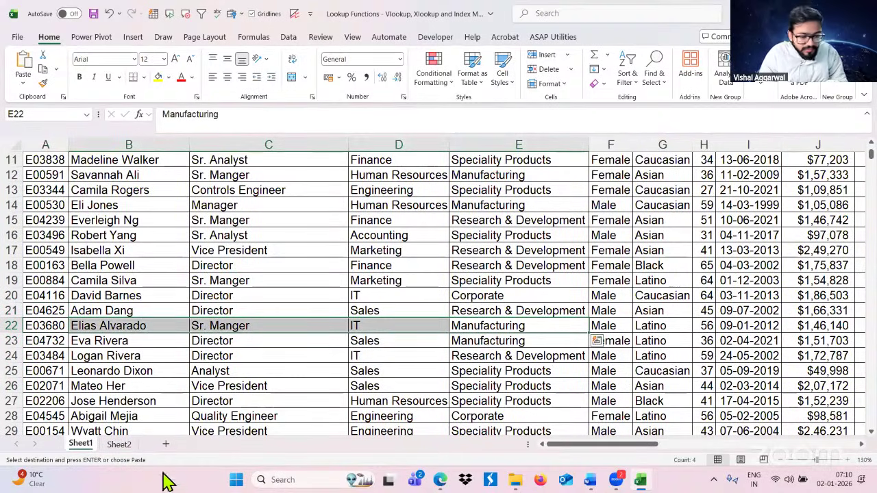
pyautogui.click(126, 449)
pyautogui.hotkey('ctrl', 'c')
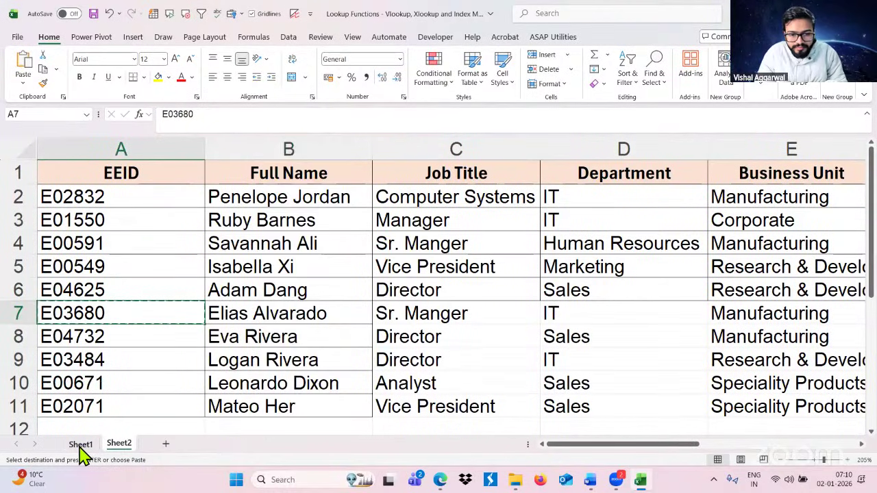
pyautogui.click(81, 446)
pyautogui.click(108, 446)
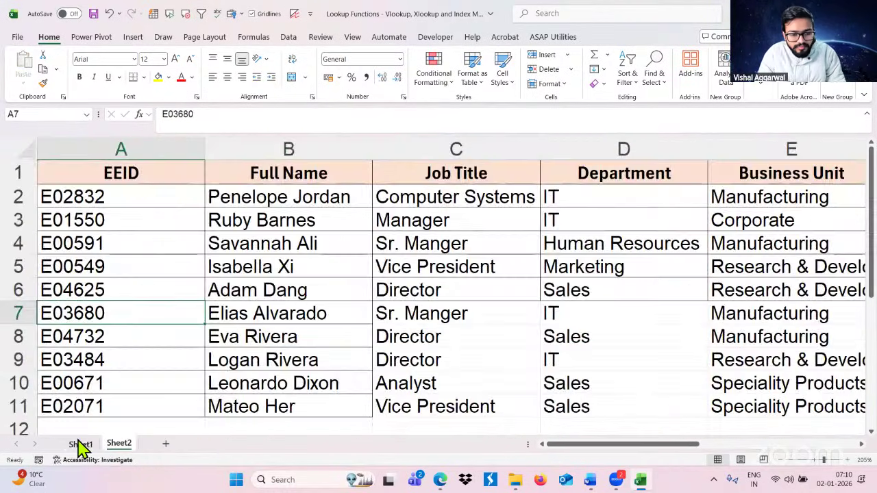
# - Examine the source columns on Sheet1 from EEID to Exit Date alongside the lookup results on Sheet2
pyautogui.click(81, 445)
pyautogui.scroll(2, 418, 329)
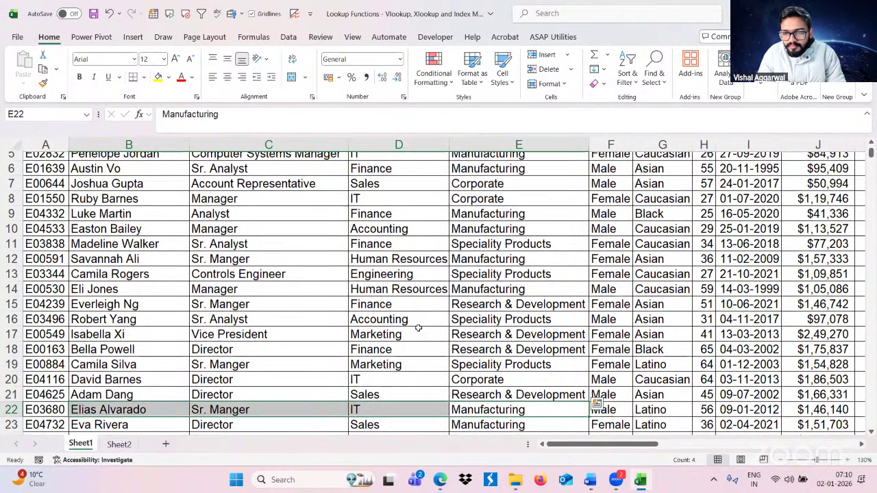
pyautogui.scroll(2, 418, 329)
pyautogui.hscroll(2, 418, 329)
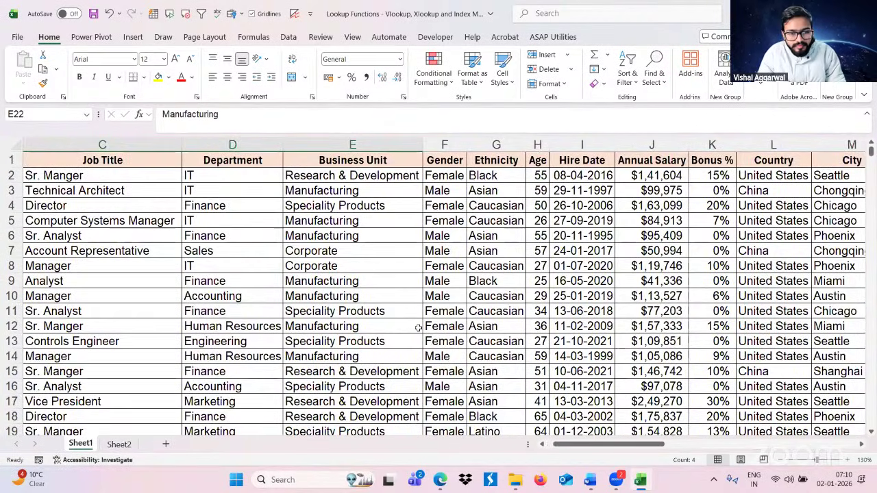
pyautogui.hscroll(3, 418, 328)
pyautogui.hscroll(-4, 418, 328)
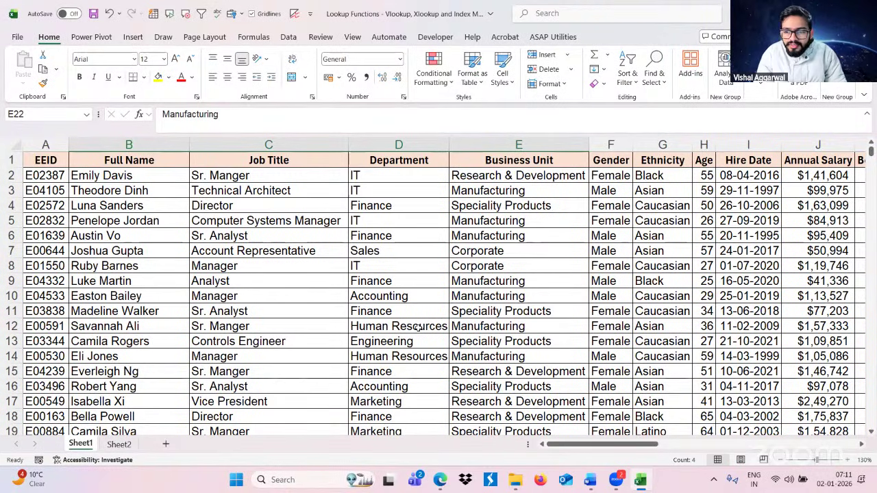
pyautogui.hscroll(3, 420, 328)
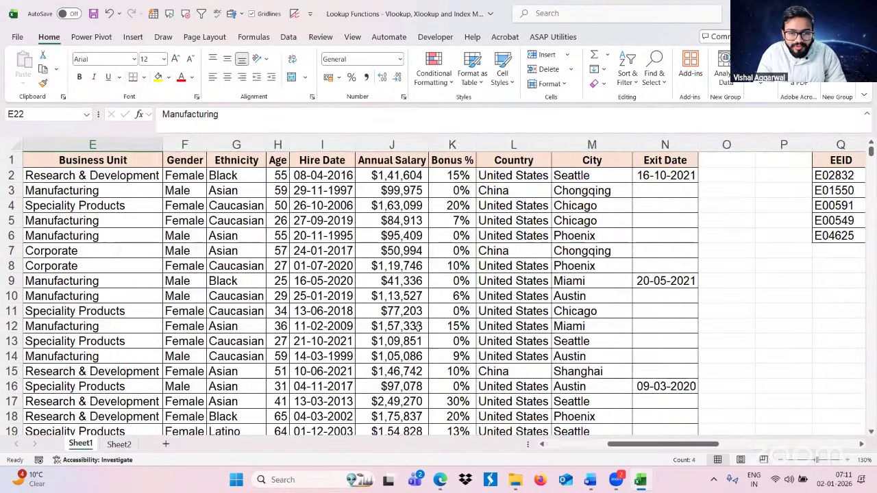
pyautogui.hscroll(-3, 419, 327)
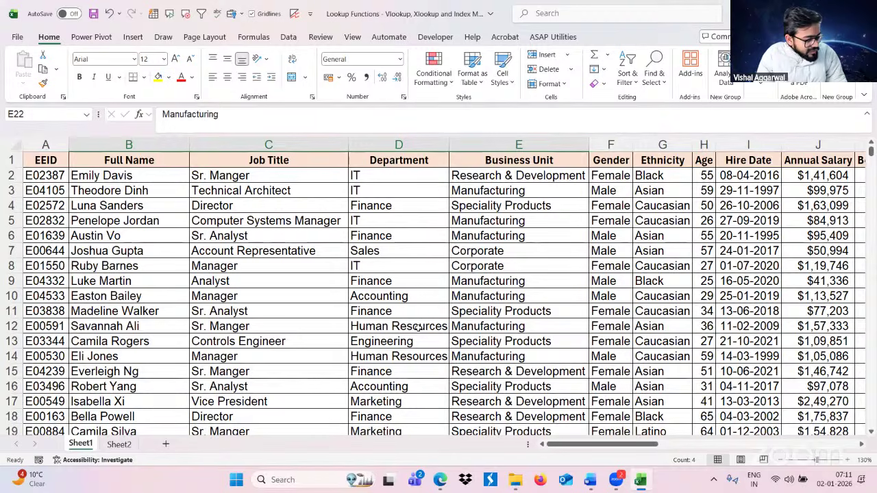
pyautogui.click(121, 446)
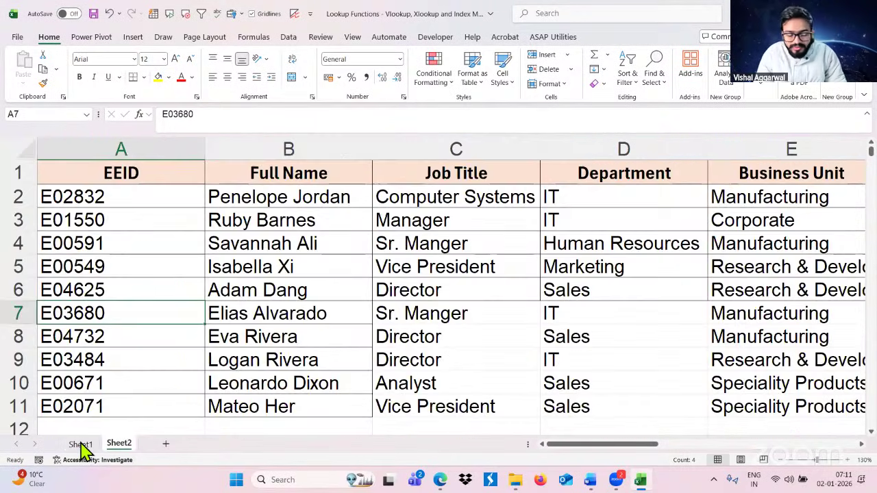
pyautogui.click(316, 280)
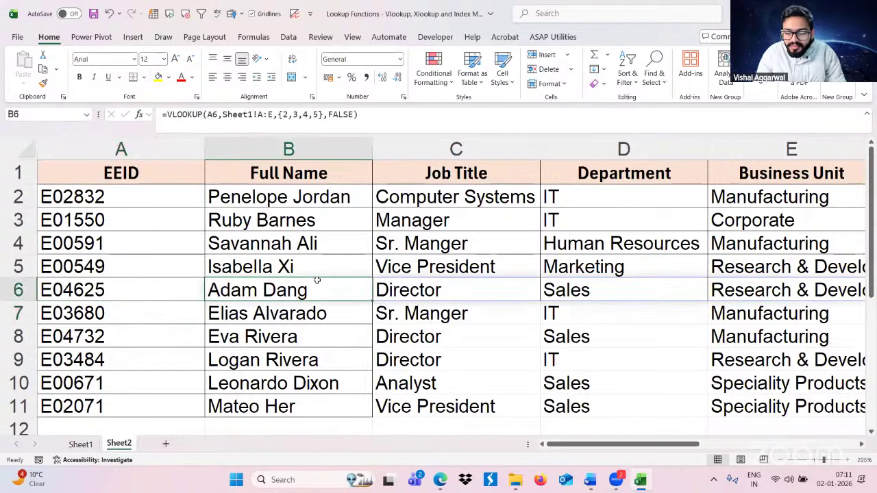
pyautogui.press('Left')
pyautogui.click(80, 444)
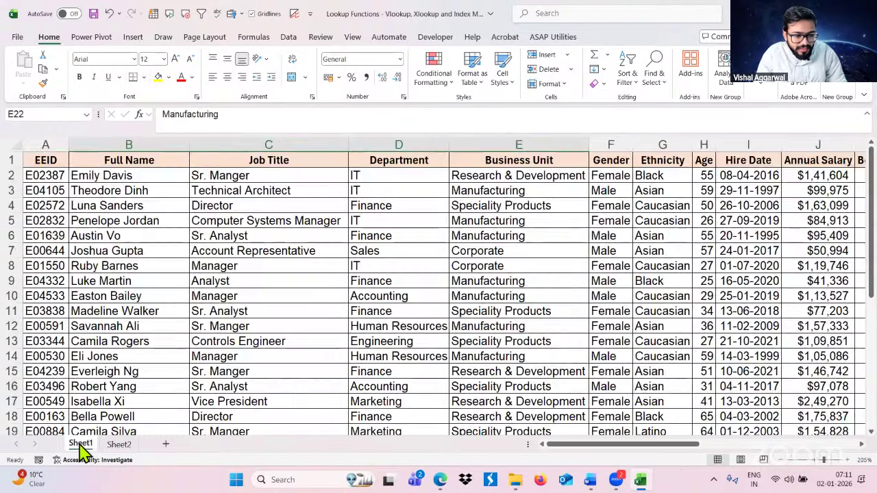
# - Examine the empty lookup tables in Q1:R6 and V1:Z6 of Sheet1 against the Sheet2 VLOOKUP formula and the source data
pyautogui.hscroll(3, 326, 224)
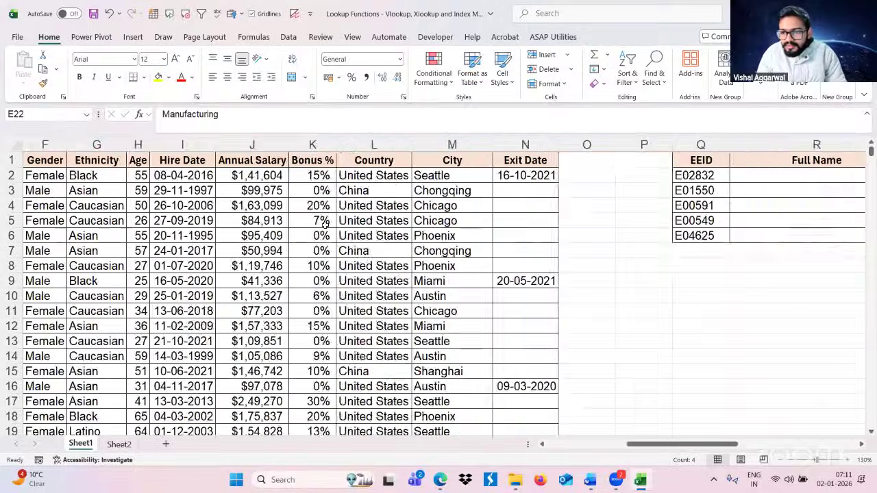
pyautogui.hscroll(6, 326, 224)
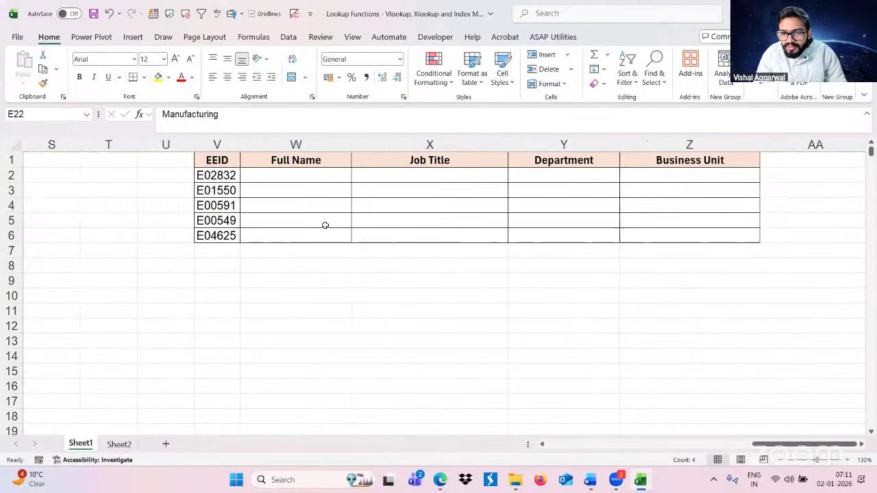
pyautogui.hscroll(-1, 326, 225)
pyautogui.hscroll(-2, 325, 225)
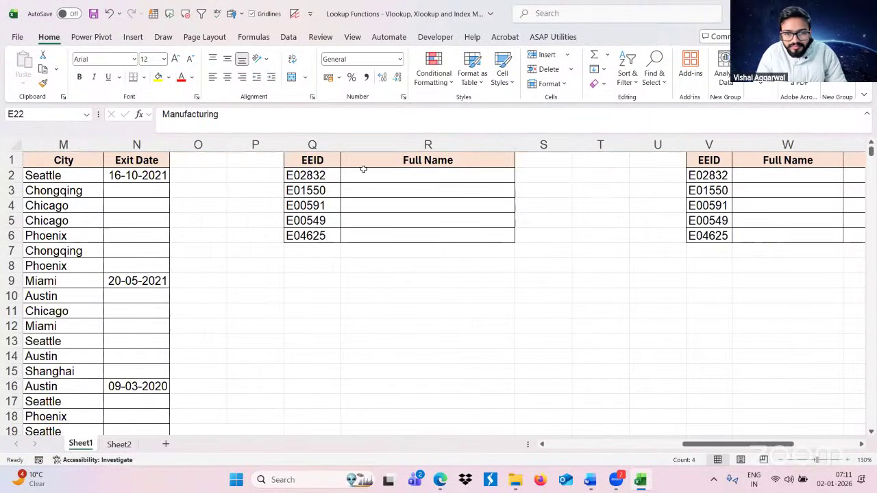
pyautogui.moveTo(338, 175); pyautogui.dragTo(487, 229)
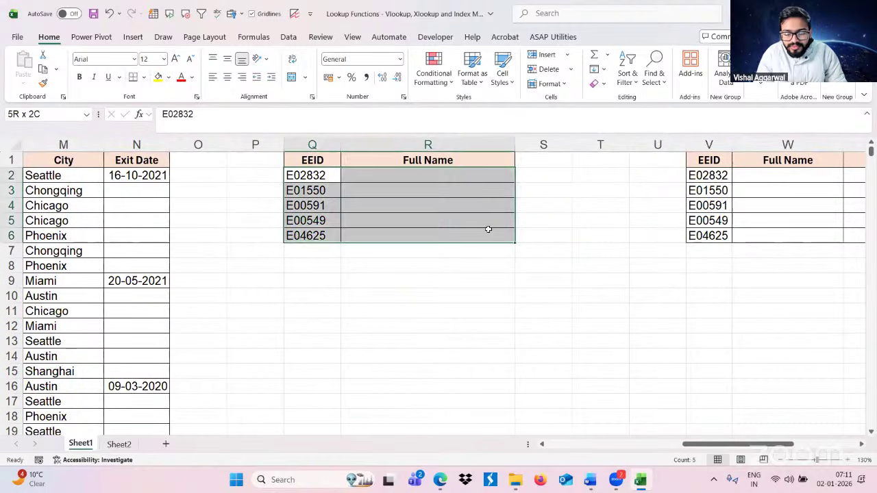
pyautogui.click(474, 173)
pyautogui.hscroll(3, 466, 218)
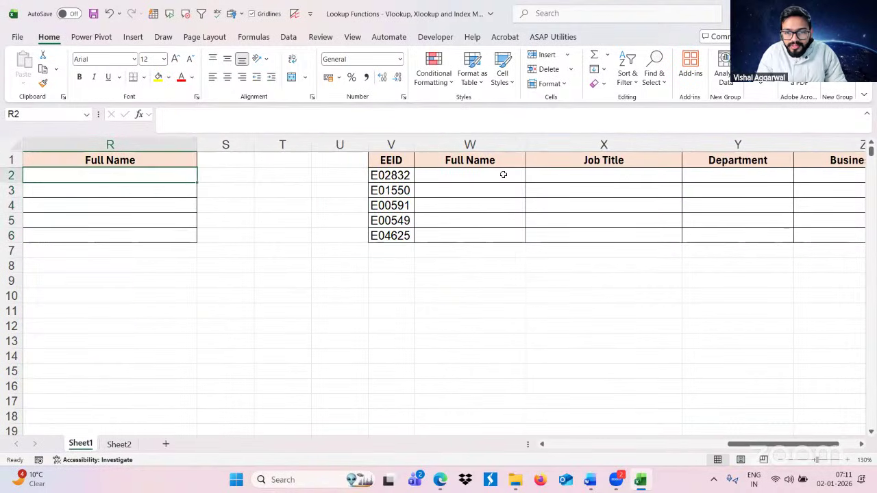
pyautogui.click(503, 176)
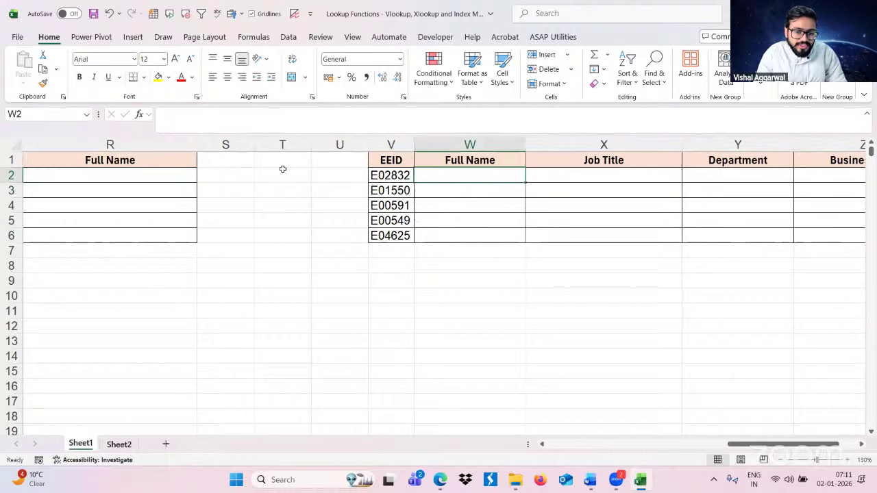
pyautogui.hotkey('ctrl', 'pagedown')
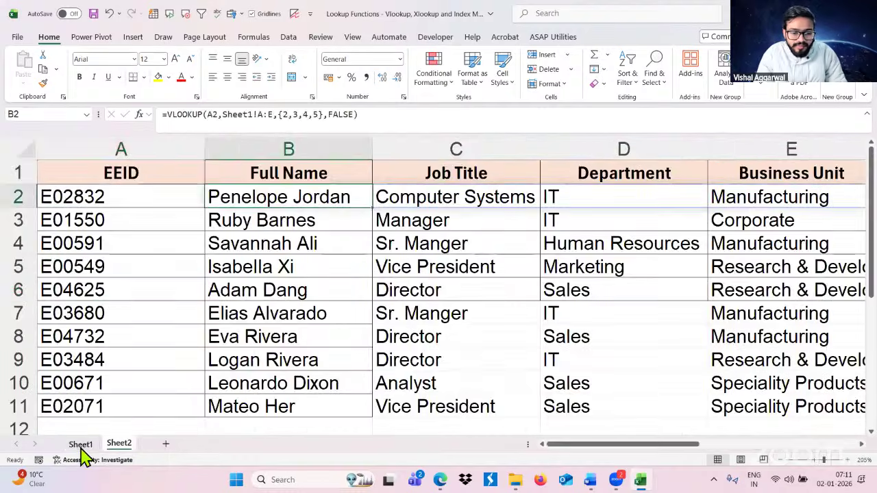
pyautogui.click(80, 447)
pyautogui.hscroll(-3, 203, 318)
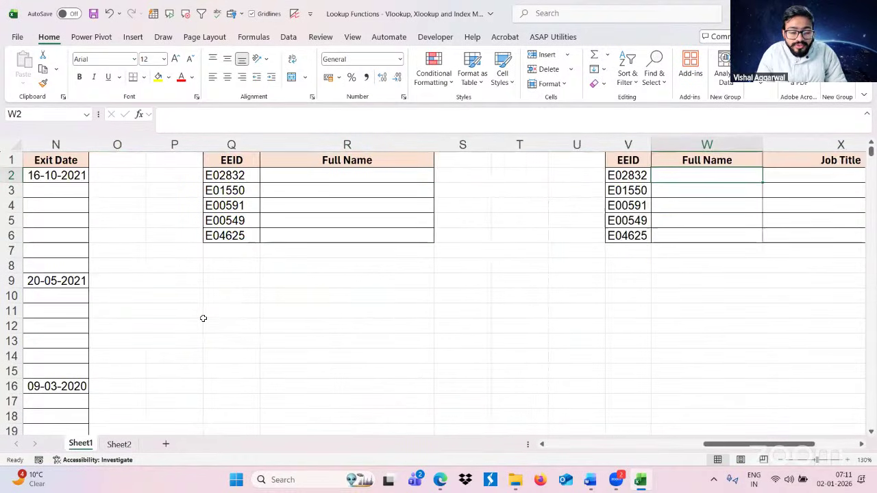
pyautogui.hscroll(-5, 203, 318)
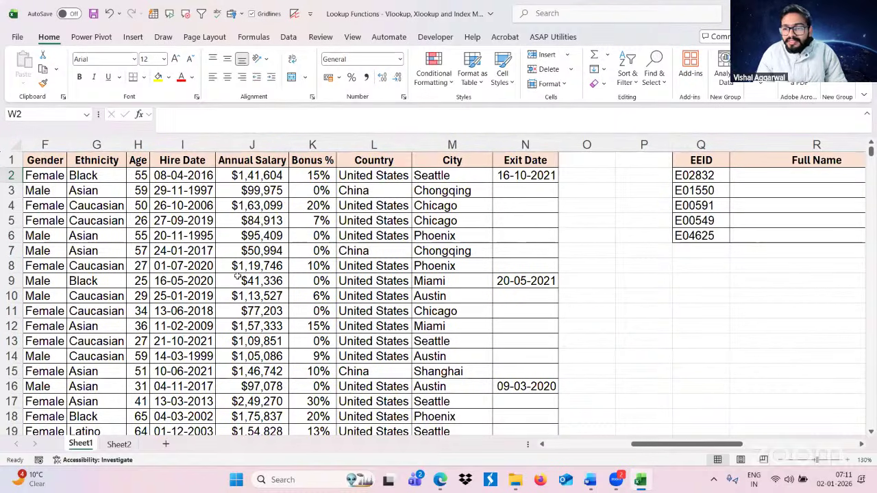
pyautogui.hscroll(-3, 237, 276)
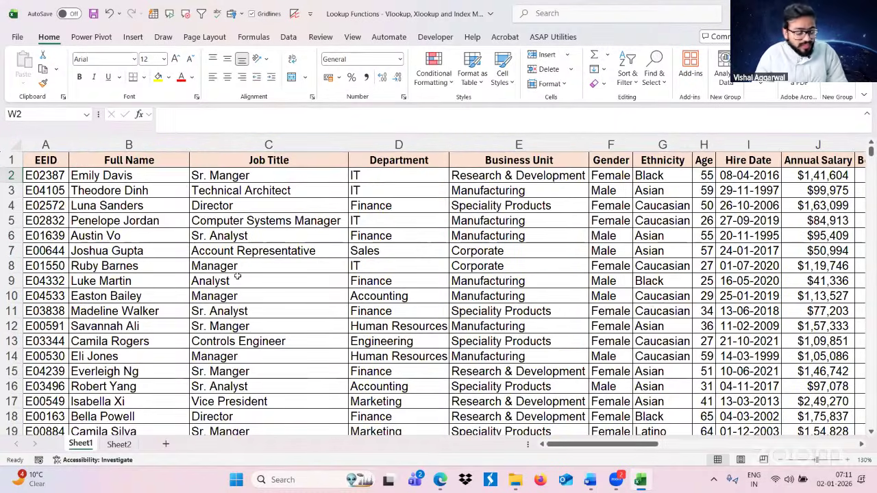